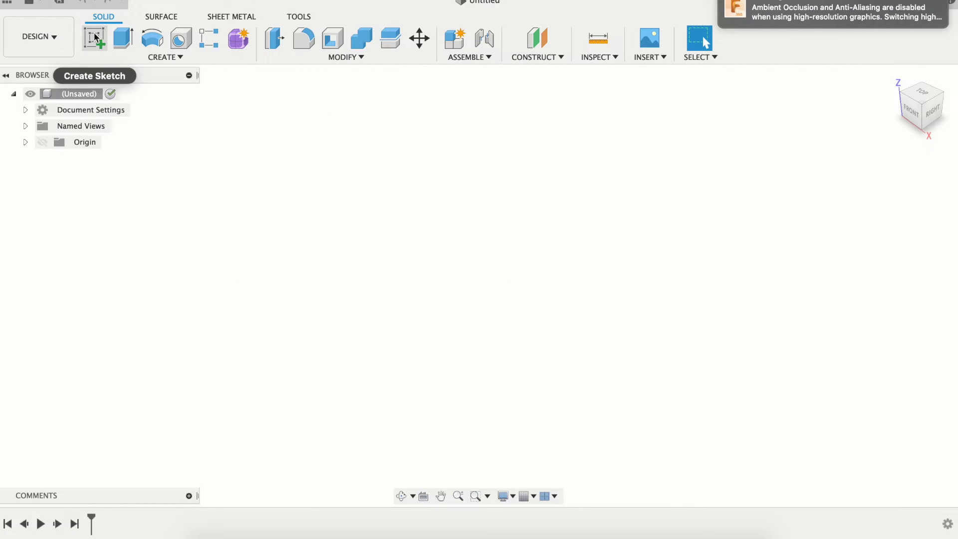
Step: Sketch a 250 × 100 mm rectangle from the origin on the ground plane
{"action": "left_click", "coordinate": [95, 38]}
{"action": "left_click", "coordinate": [547, 291]}
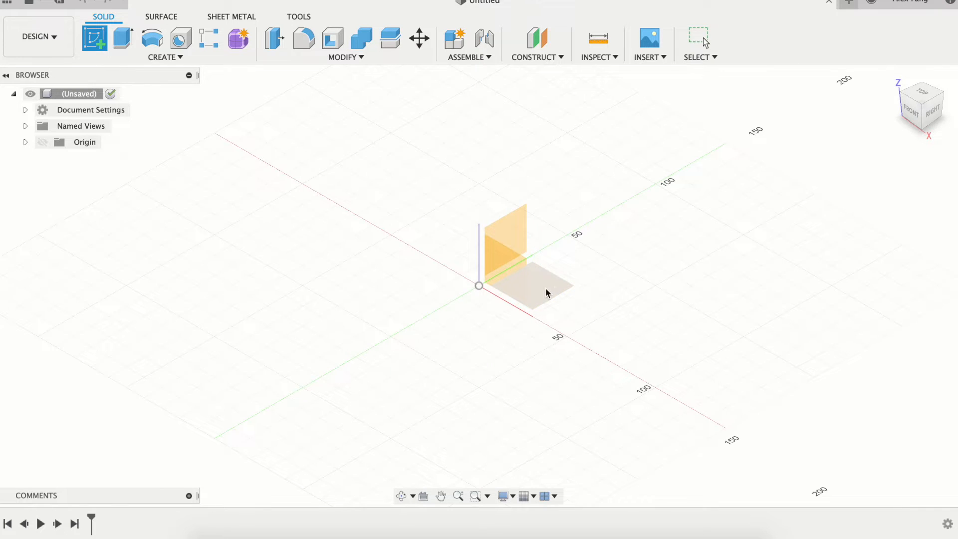
{"action": "left_click", "coordinate": [123, 39]}
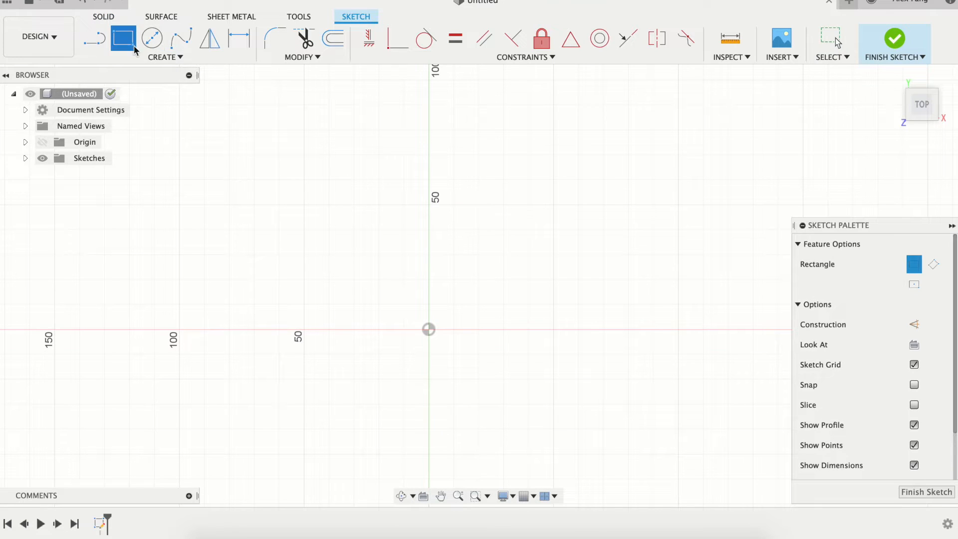
{"action": "left_click", "coordinate": [429, 330]}
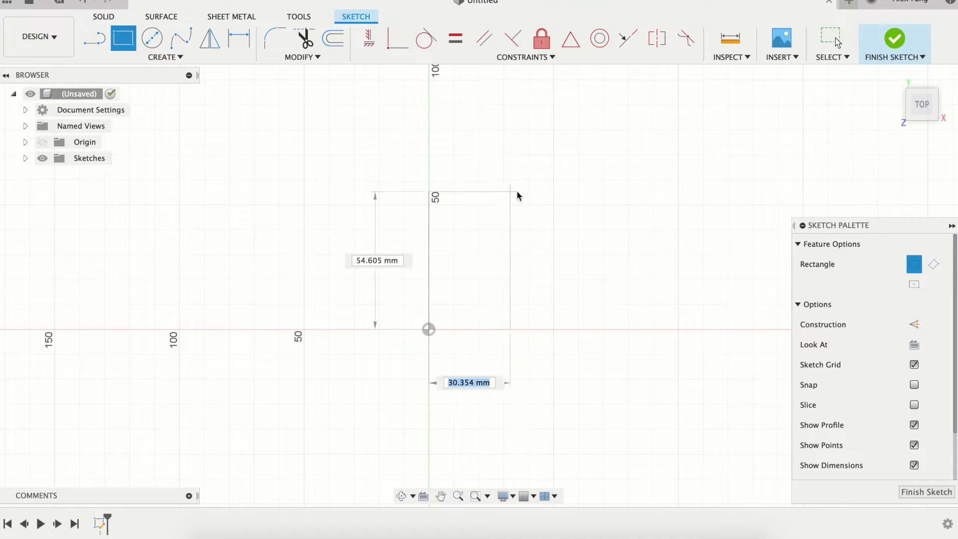
{"action": "type", "text": "0"}
{"action": "key", "text": "Tab"}
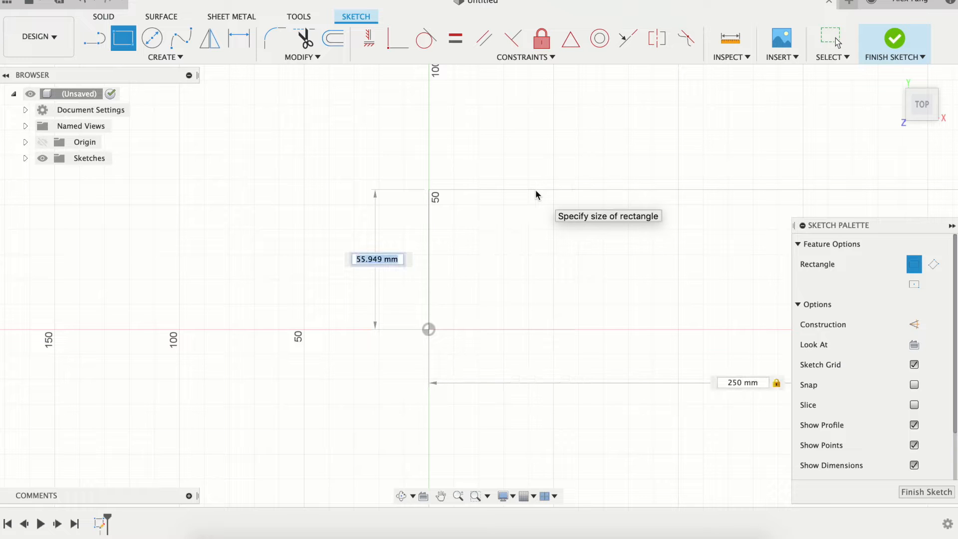
{"action": "type", "text": "100"}
{"action": "key", "text": "Return"}
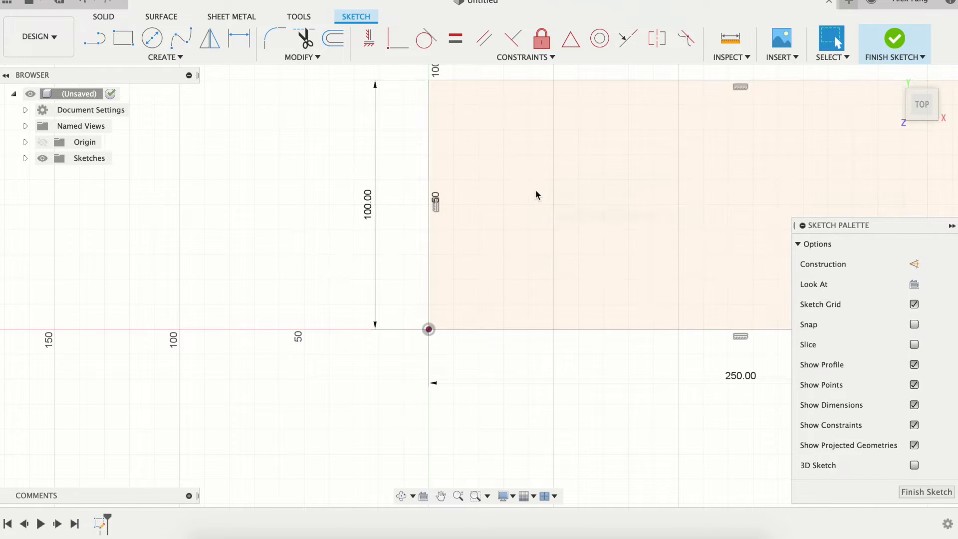
{"action": "scroll", "coordinate": [539, 197], "scroll_direction": "down", "scroll_amount": 2}
{"action": "scroll", "coordinate": [544, 200], "scroll_direction": "down", "scroll_amount": 1}
{"action": "left_click", "coordinate": [927, 491]}
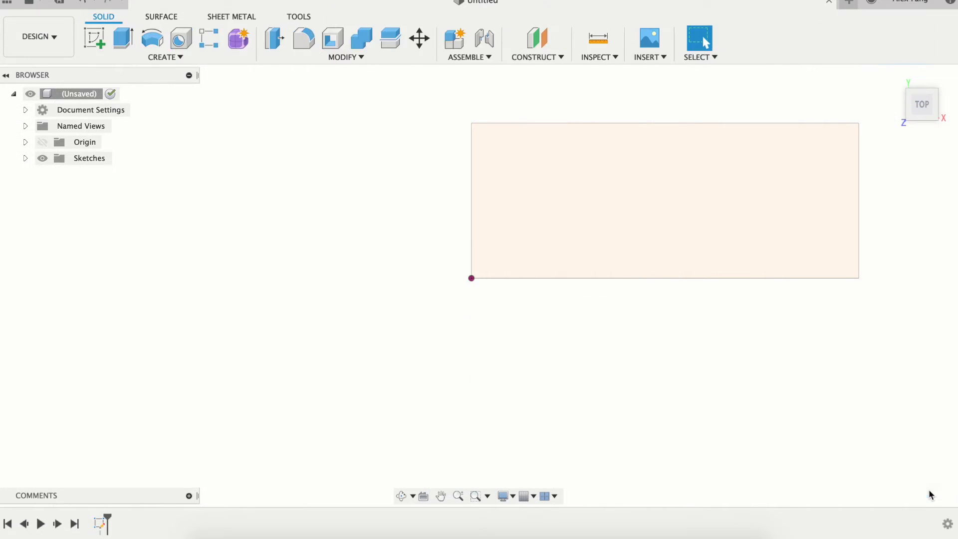
Step: Extrude the rectangle 20 mm into a solid block
{"action": "middle_click_drag", "start_coordinate": [696, 267], "coordinate": [699, 196], "text": "shift"}
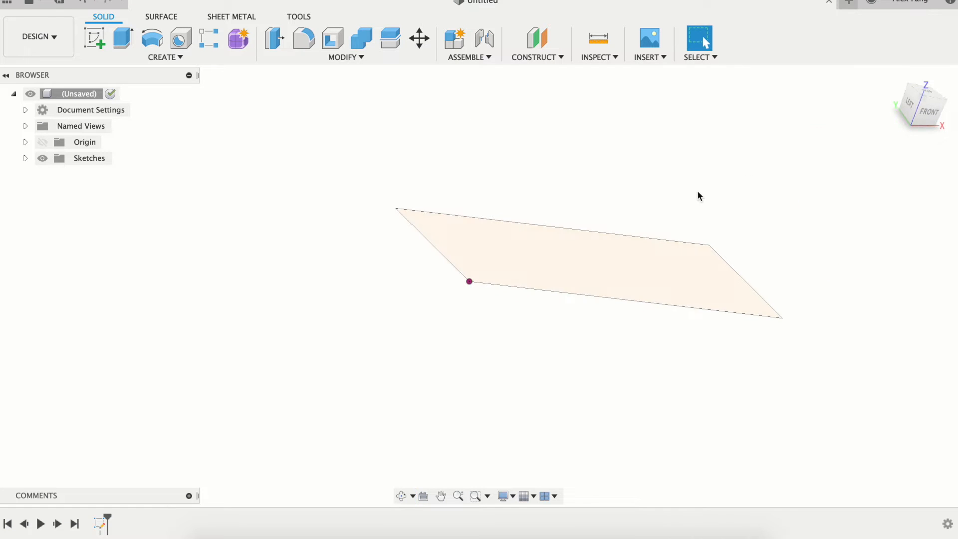
{"action": "left_click", "coordinate": [124, 39]}
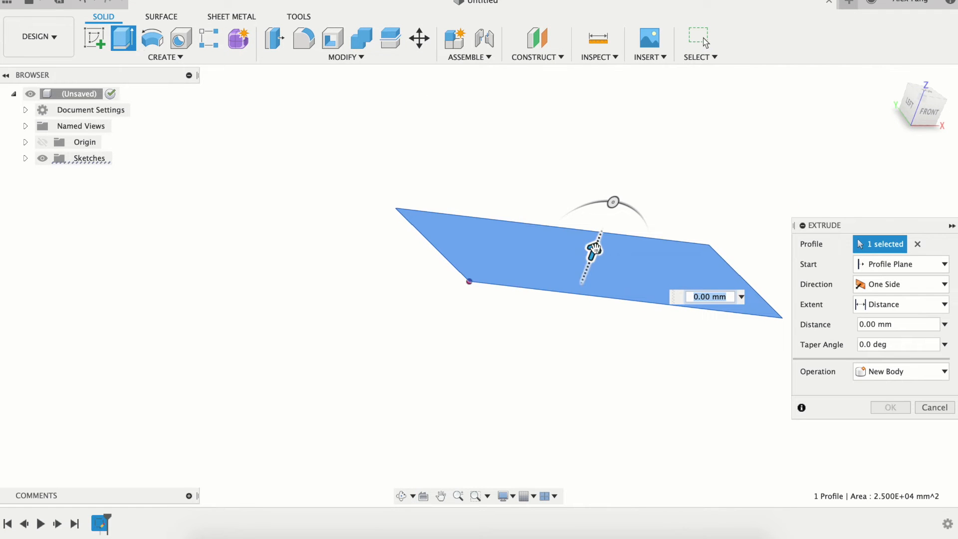
{"action": "type", "text": "20"}
{"action": "key", "text": "Tab"}
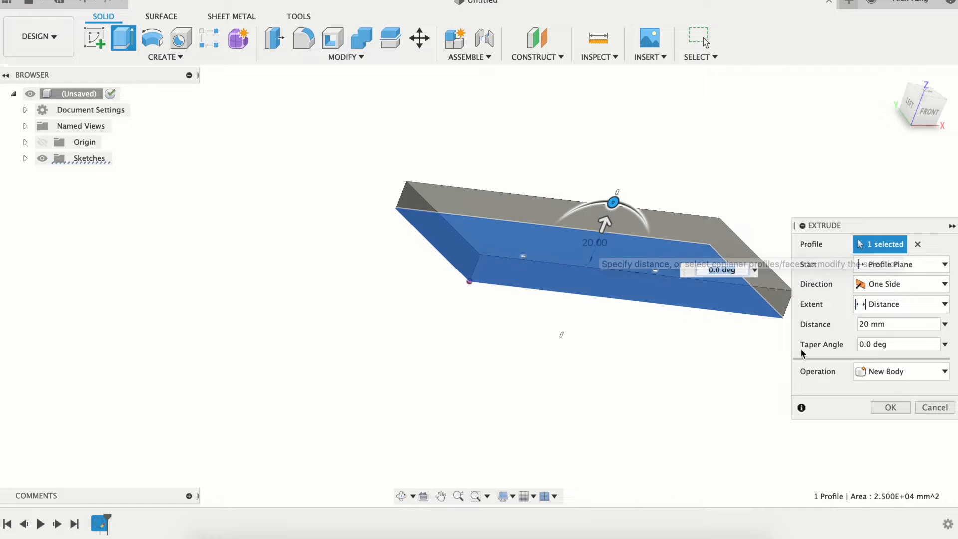
{"action": "left_click", "coordinate": [890, 409]}
{"action": "middle_click_drag", "start_coordinate": [648, 274], "coordinate": [560, 234], "text": "shift"}
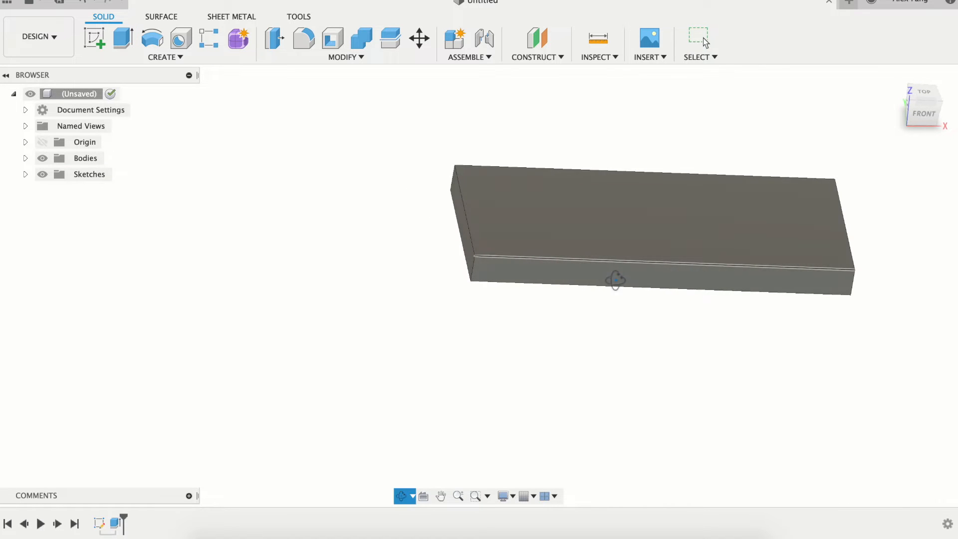
Step: Start a sketch on the block's top face with the Line tool active
{"action": "left_click", "coordinate": [526, 199]}
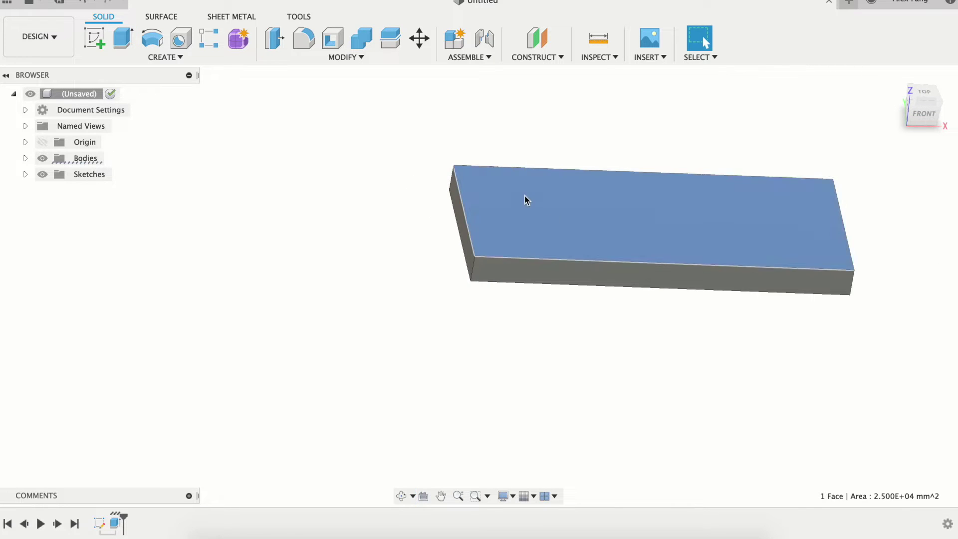
{"action": "left_click", "coordinate": [90, 37]}
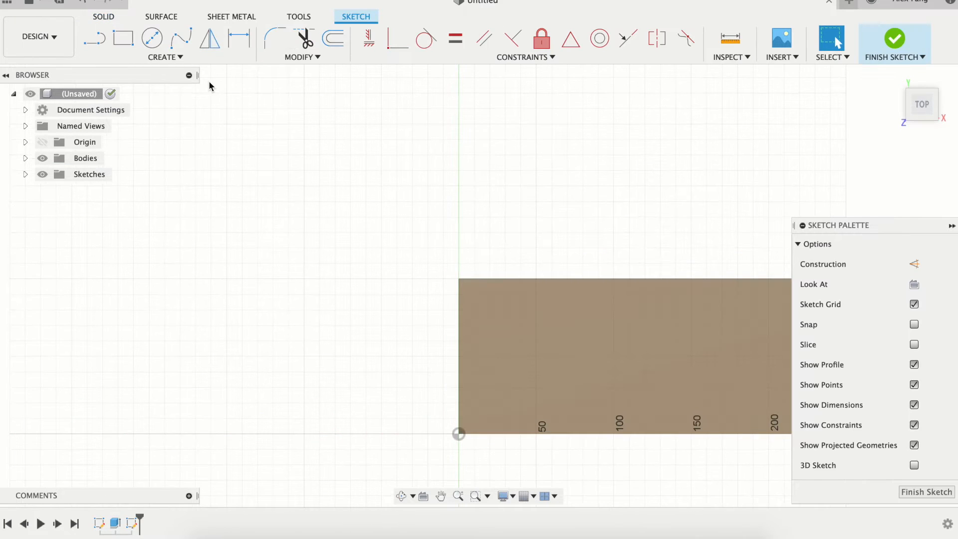
{"action": "middle_click_drag", "start_coordinate": [581, 347], "coordinate": [473, 279]}
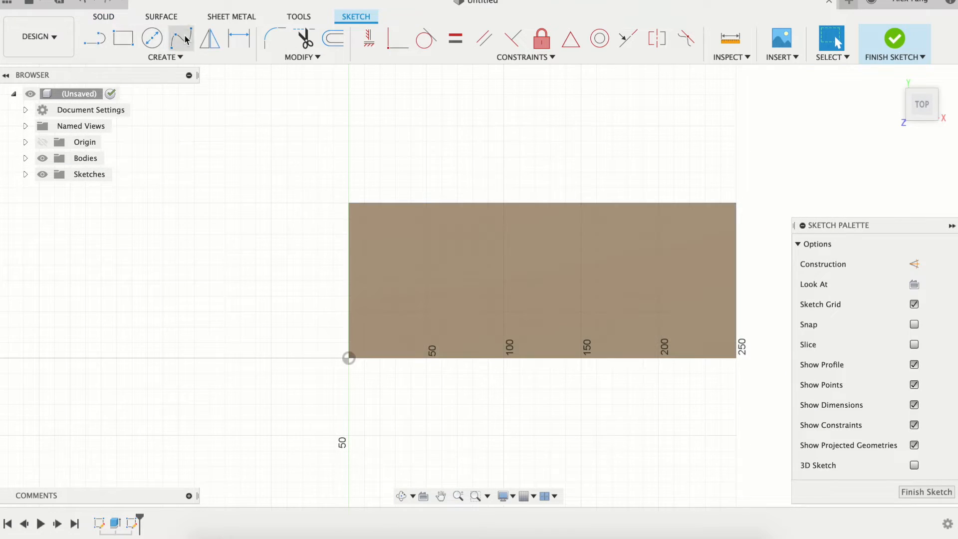
{"action": "left_click", "coordinate": [166, 57]}
{"action": "left_click", "coordinate": [158, 72]}
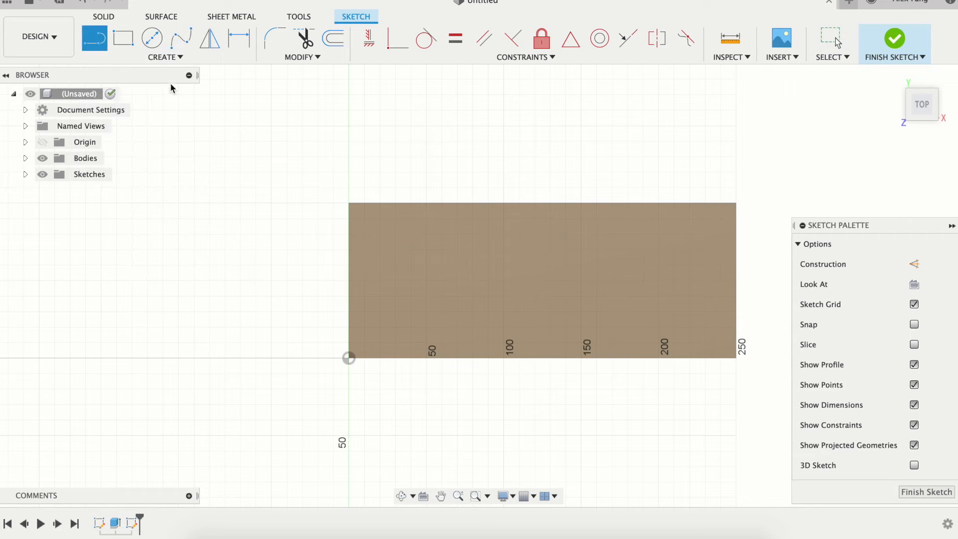
Step: Draw bent lines along the left and right sides and a line to the bottom edge
{"action": "left_click", "coordinate": [349, 203]}
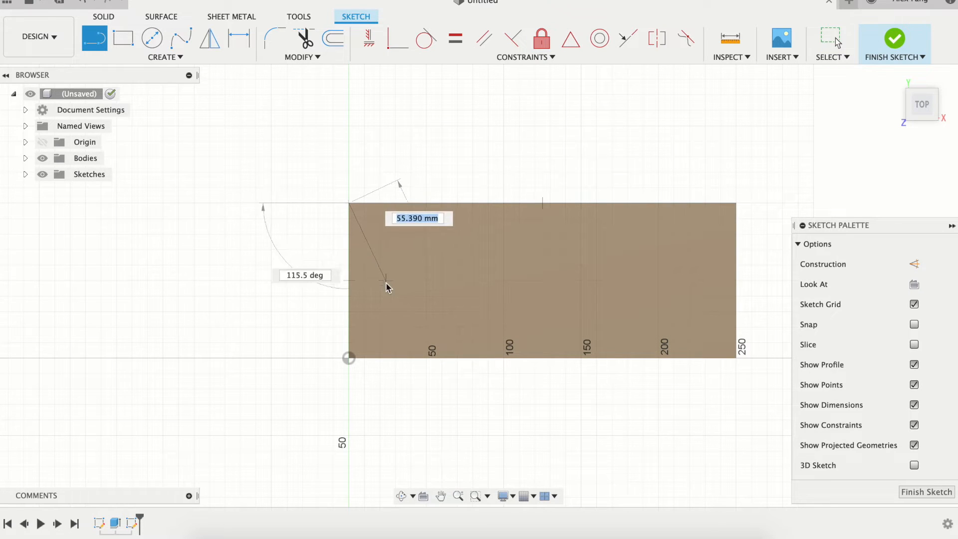
{"action": "left_click", "coordinate": [388, 287]}
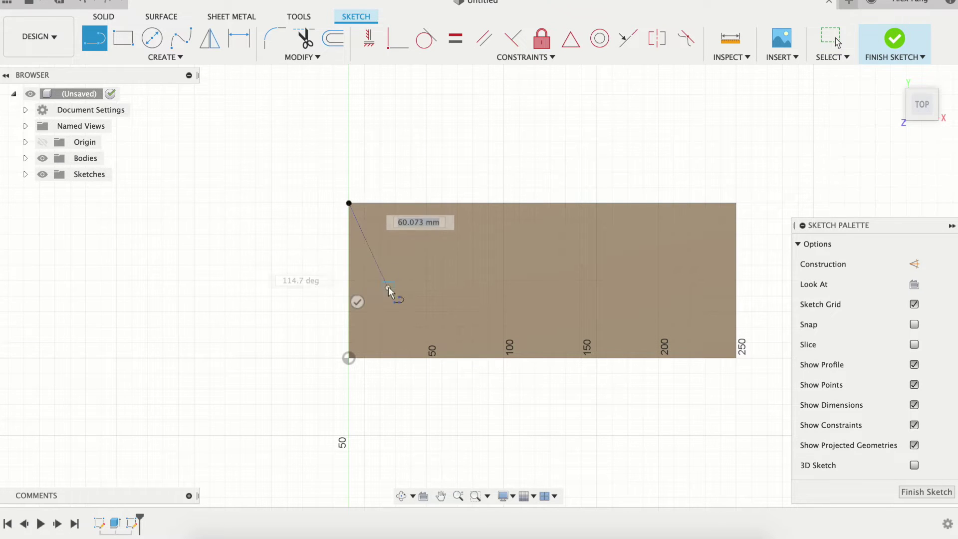
{"action": "left_click", "coordinate": [349, 359]}
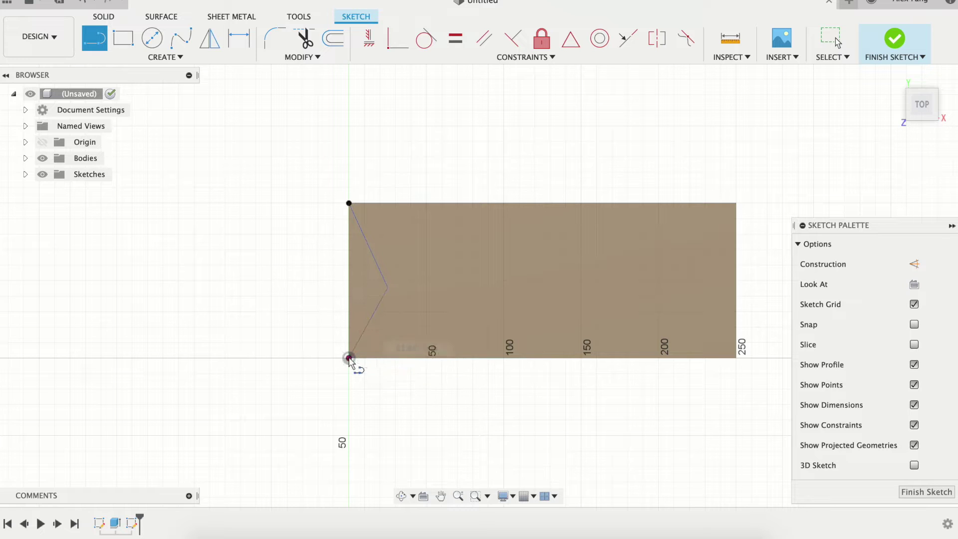
{"action": "left_click", "coordinate": [643, 203]}
{"action": "left_click", "coordinate": [738, 272]}
{"action": "left_click", "coordinate": [737, 358]}
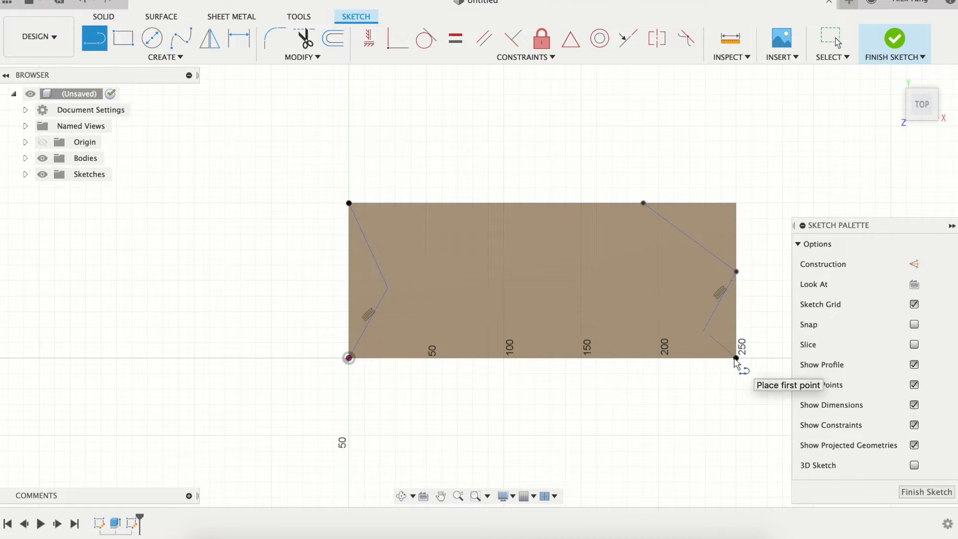
{"action": "left_click", "coordinate": [704, 330]}
{"action": "left_click", "coordinate": [503, 359]}
Step: Add lines from the right vertex to the top edge and through the centre to the bottom edge, then finish the sketch
{"action": "left_click", "coordinate": [738, 272]}
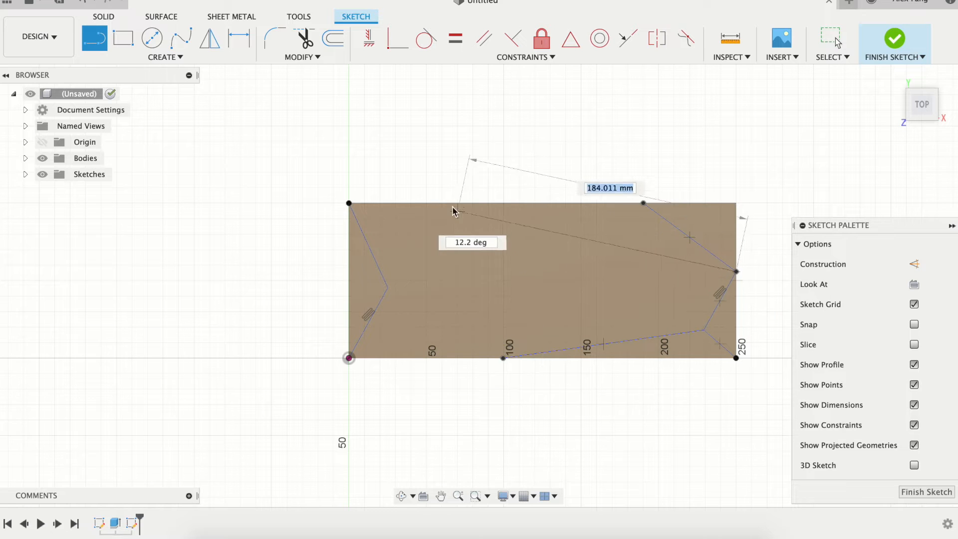
{"action": "double_click", "coordinate": [443, 203]}
{"action": "left_click", "coordinate": [387, 286]}
{"action": "left_click", "coordinate": [591, 242]}
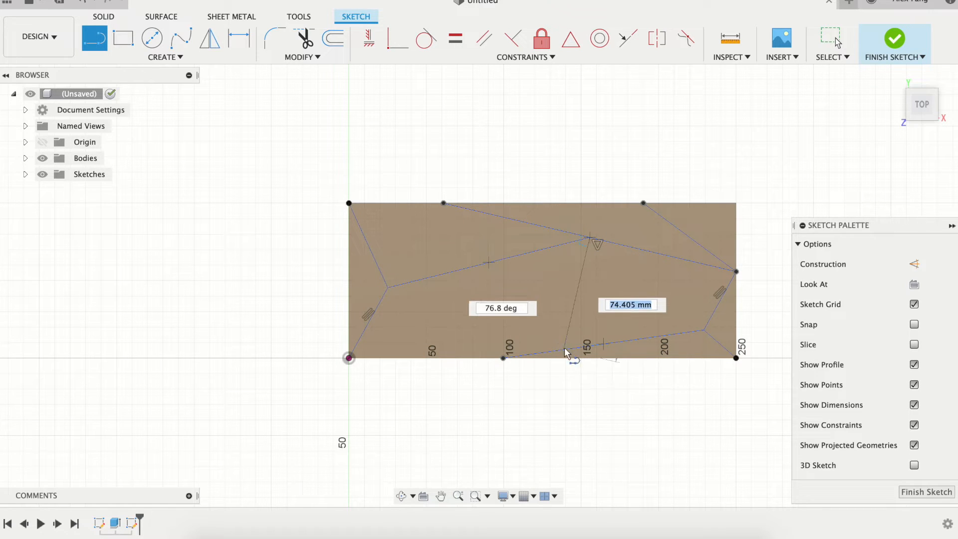
{"action": "left_click", "coordinate": [569, 358]}
{"action": "left_click", "coordinate": [926, 493]}
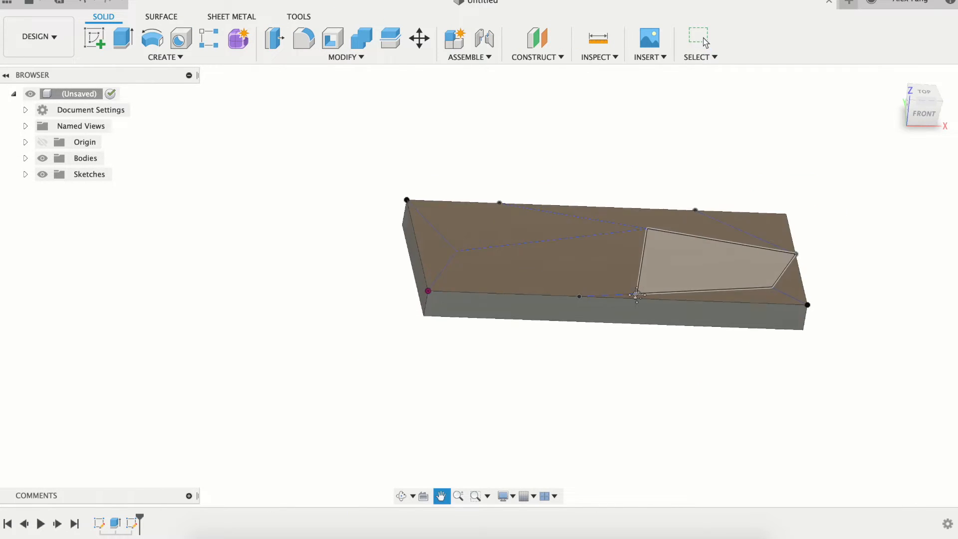
Step: Extrude the long top facet 6 mm with a dragged taper angle and re-show the facet sketch
{"action": "left_click", "coordinate": [124, 42]}
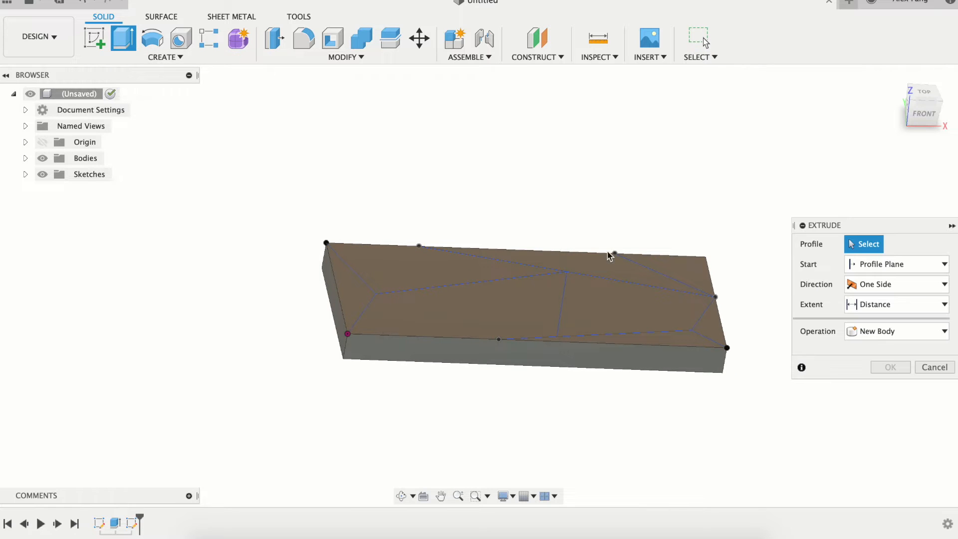
{"action": "left_click", "coordinate": [604, 268]}
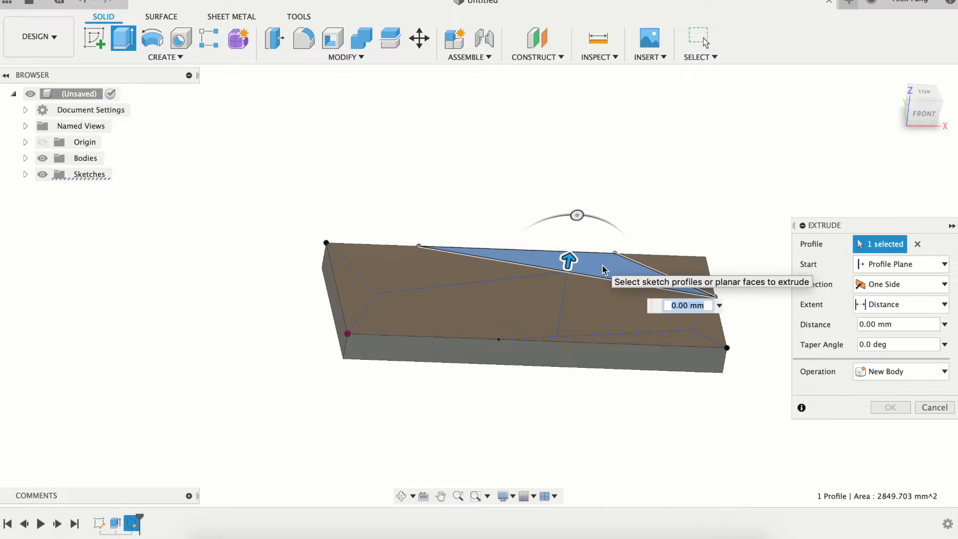
{"action": "type", "text": "6"}
{"action": "key", "text": "Tab"}
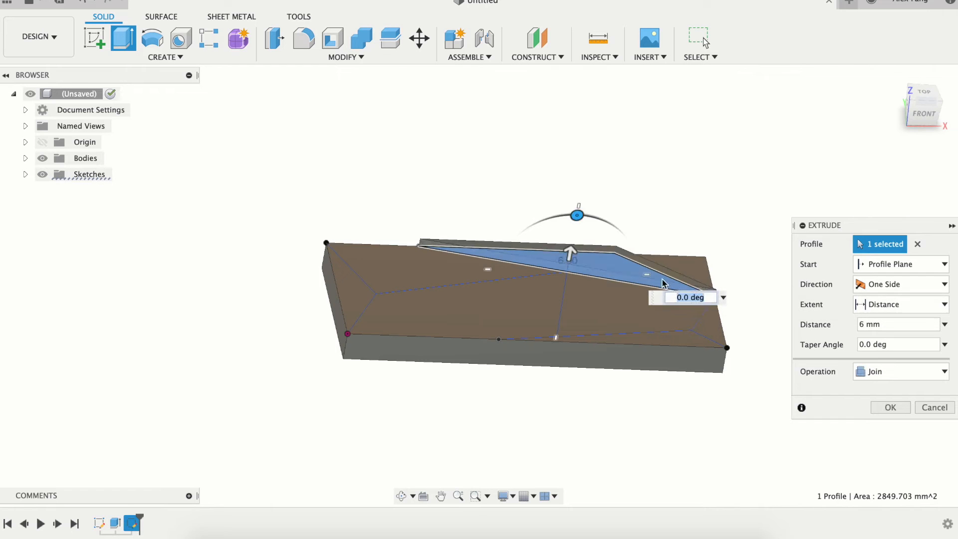
{"action": "mouse_move", "coordinate": [577, 215]}
{"action": "left_mouse_down"}
{"action": "mouse_move", "coordinate": [610, 220]}
{"action": "mouse_move", "coordinate": [635, 253]}
{"action": "left_mouse_up"}
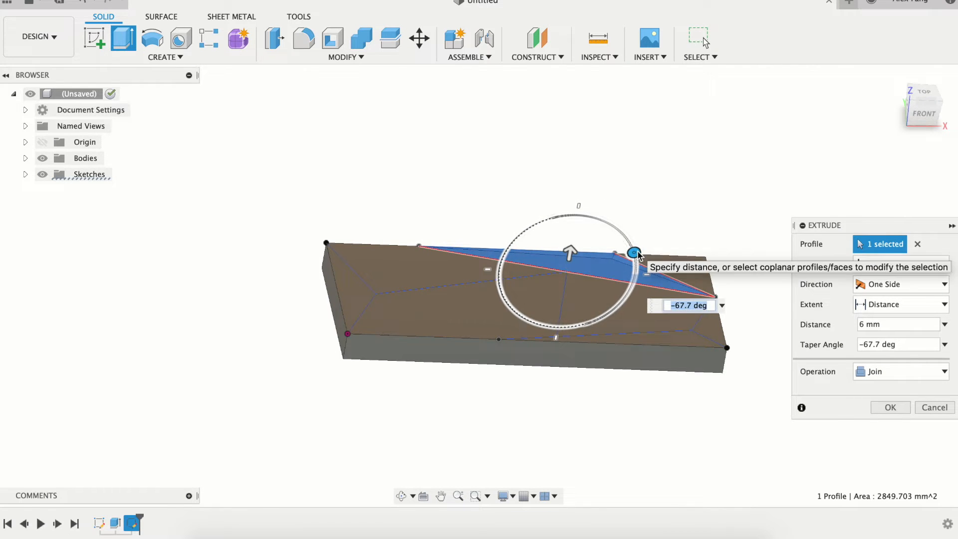
{"action": "left_click", "coordinate": [895, 408]}
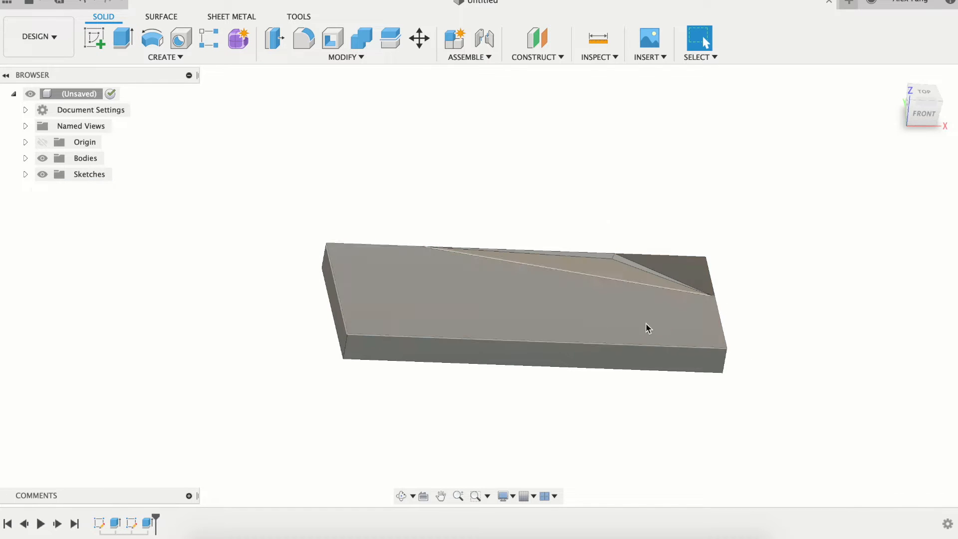
{"action": "left_click", "coordinate": [25, 175]}
{"action": "left_click", "coordinate": [54, 207]}
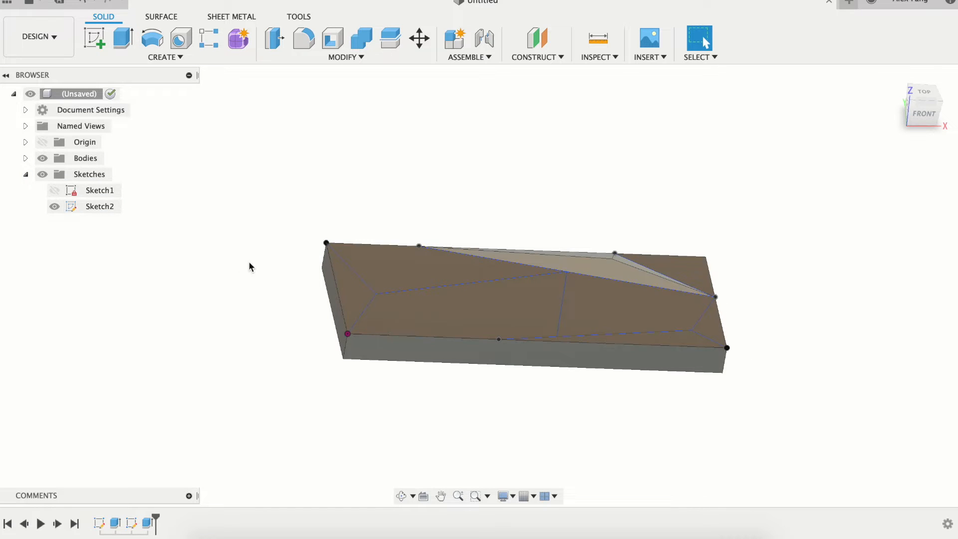
Step: Extrude three more facets with tapers, the larger one at about -49.6°, including the thin bottom facet
{"action": "key", "text": "e"}
{"action": "left_click", "coordinate": [711, 318]}
{"action": "left_click_drag", "start_coordinate": [716, 267], "coordinate": [759, 285]}
{"action": "left_click", "coordinate": [890, 407]}
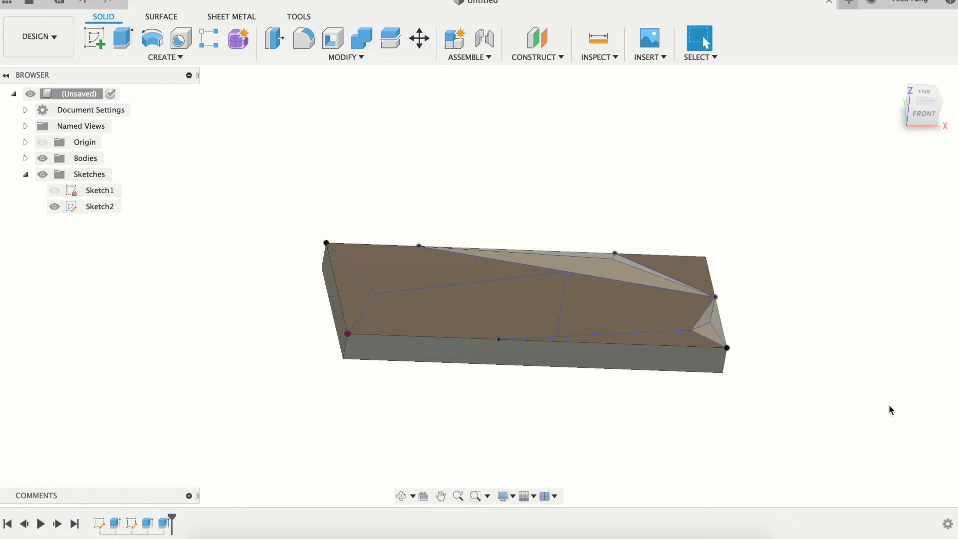
{"action": "key", "text": "e"}
{"action": "left_click", "coordinate": [662, 273]}
{"action": "left_click_drag", "start_coordinate": [674, 217], "coordinate": [734, 263]}
{"action": "key", "text": "Escape"}
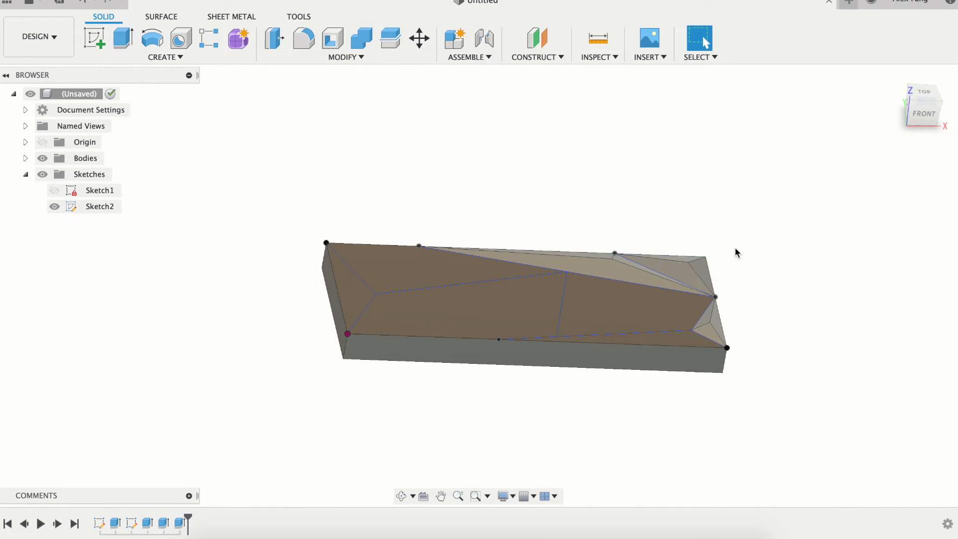
{"action": "key", "text": "e"}
{"action": "left_click", "coordinate": [682, 341]}
{"action": "left_click_drag", "start_coordinate": [621, 280], "coordinate": [614, 317]}
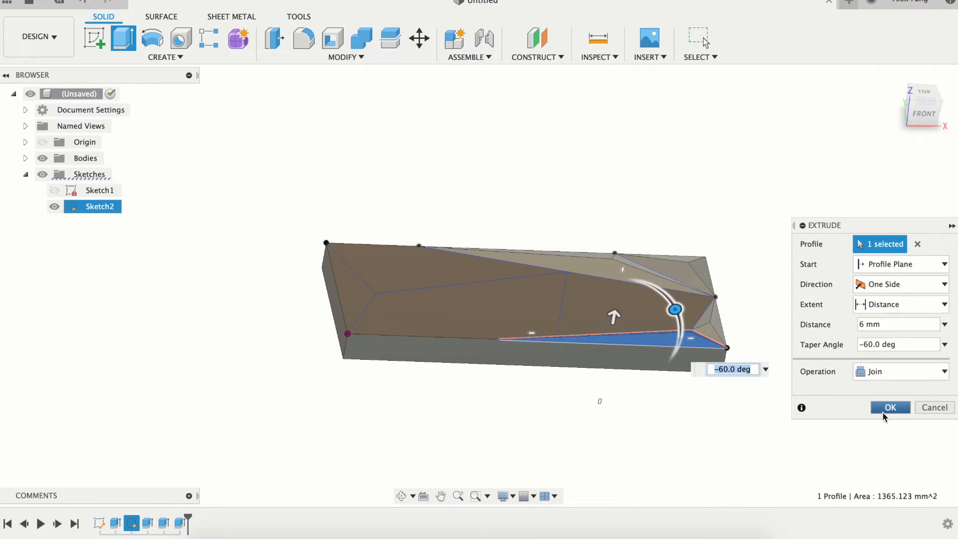
{"action": "left_click", "coordinate": [891, 407]}
{"action": "middle_click_drag", "start_coordinate": [592, 378], "coordinate": [578, 377], "text": "shift"}
Step: Extrude the next three facets tapered to about -77.8°, -80° and -79°
{"action": "key", "text": "e"}
{"action": "left_click", "coordinate": [484, 307]}
{"action": "left_click_drag", "start_coordinate": [471, 239], "coordinate": [521, 278]}
{"action": "left_click", "coordinate": [891, 407]}
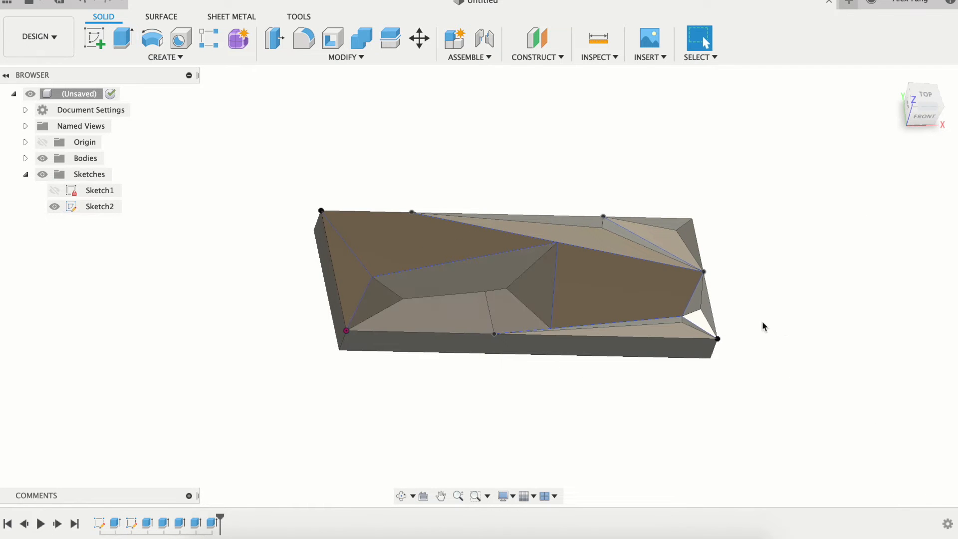
{"action": "key", "text": "e"}
{"action": "left_click", "coordinate": [641, 278]}
{"action": "left_click_drag", "start_coordinate": [653, 255], "coordinate": [711, 285]}
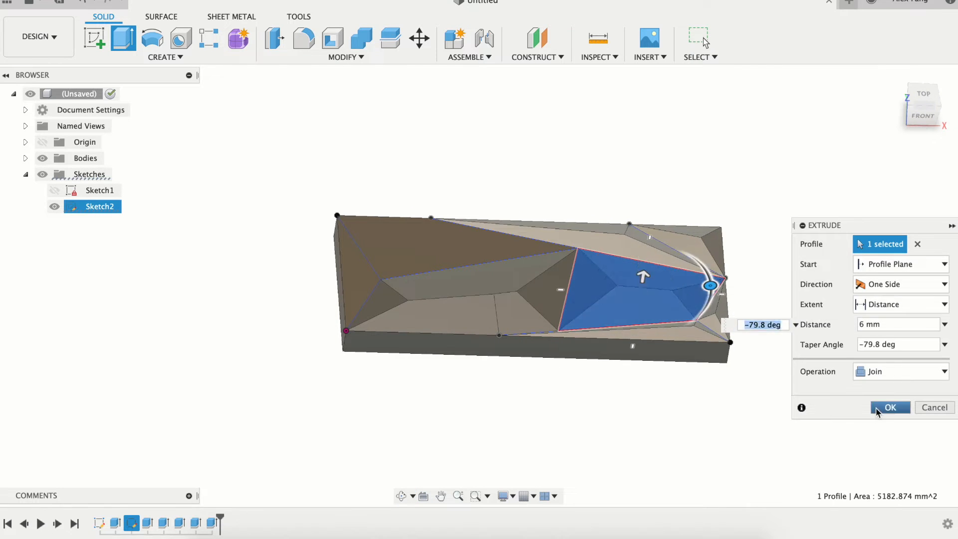
{"action": "left_click", "coordinate": [890, 407]}
{"action": "key", "text": "e"}
{"action": "left_click", "coordinate": [471, 247]}
{"action": "mouse_move", "coordinate": [470, 210]}
{"action": "left_mouse_down"}
{"action": "mouse_move", "coordinate": [502, 210]}
{"action": "mouse_move", "coordinate": [541, 304]}
{"action": "left_mouse_up"}
{"action": "key", "text": "Return"}
Step: Extrude the left triangle facet with a taper, hide the sketch and inspect the finished relief
{"action": "key", "text": "e"}
{"action": "left_click", "coordinate": [367, 293]}
{"action": "left_click_drag", "start_coordinate": [368, 231], "coordinate": [435, 260]}
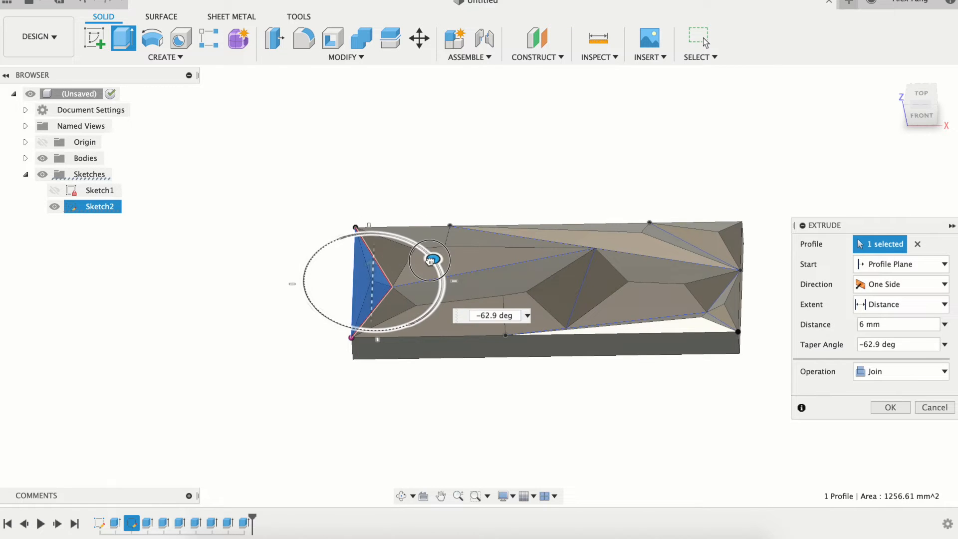
{"action": "left_click", "coordinate": [889, 406]}
{"action": "left_click", "coordinate": [56, 209]}
{"action": "mouse_move", "coordinate": [343, 353]}
{"action": "middle_mouse_down", "text": "shift"}
{"action": "mouse_move", "coordinate": [331, 317]}
{"action": "mouse_move", "coordinate": [341, 280]}
{"action": "mouse_move", "coordinate": [367, 298]}
{"action": "mouse_move", "coordinate": [354, 310]}
{"action": "mouse_move", "coordinate": [529, 282]}
{"action": "mouse_move", "coordinate": [285, 165]}
{"action": "middle_mouse_up", "text": "shift"}
{"action": "left_click", "coordinate": [40, 36]}
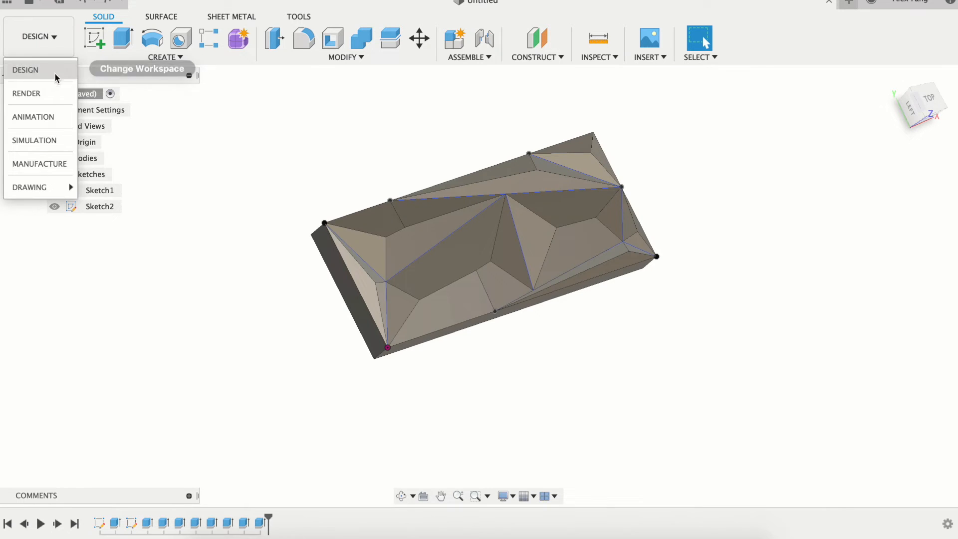
Step: In the Manufacture workspace, create a milling setup with a stock side offset of 1 in
{"action": "left_click", "coordinate": [45, 169]}
{"action": "left_click", "coordinate": [120, 57]}
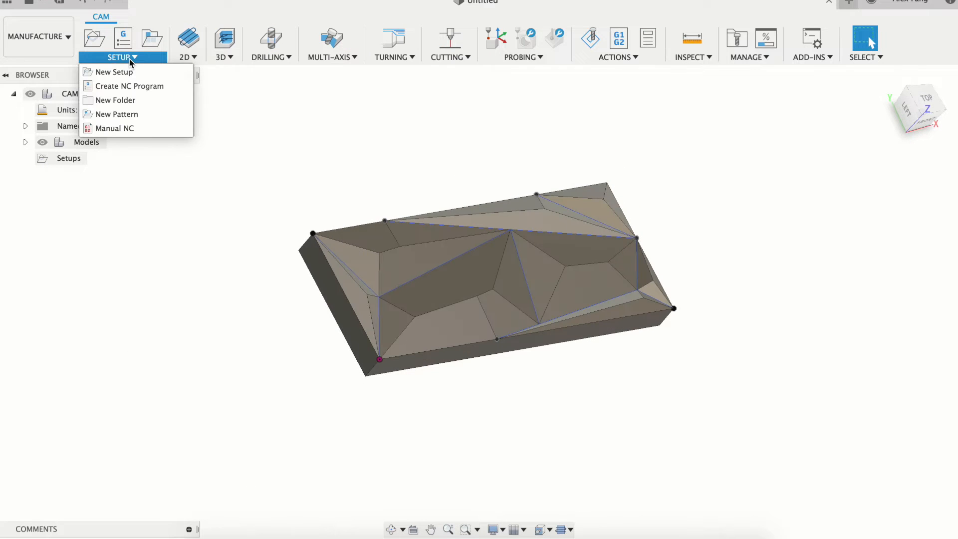
{"action": "left_click", "coordinate": [120, 74]}
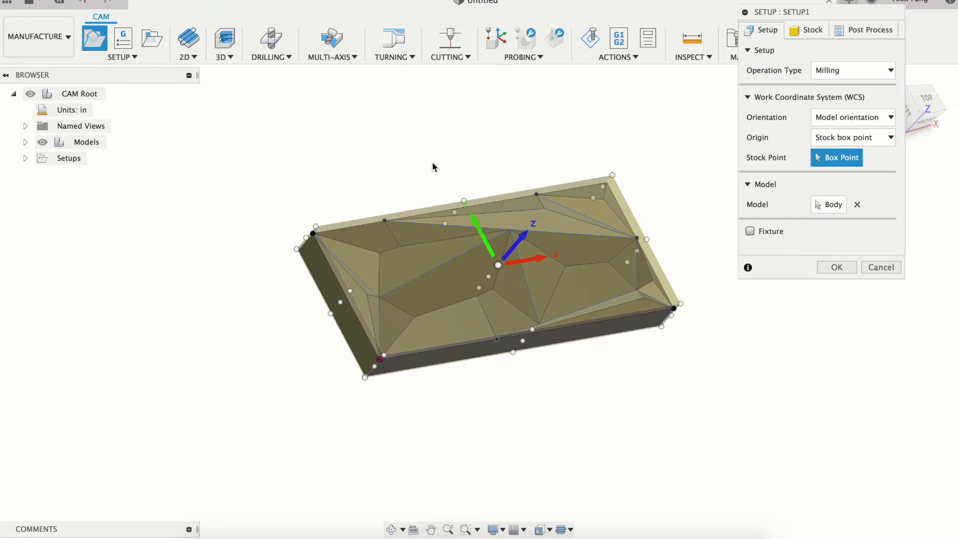
{"action": "left_click", "coordinate": [860, 71]}
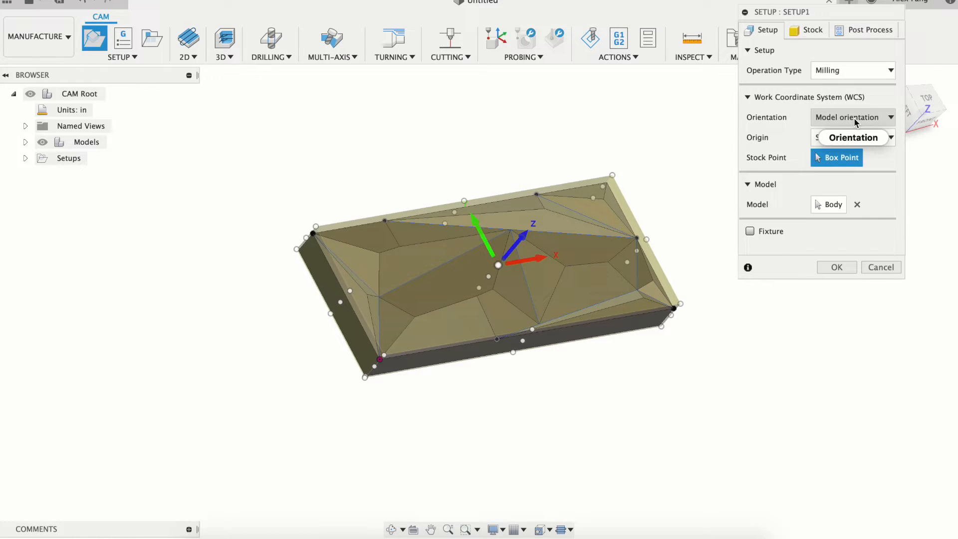
{"action": "left_click", "coordinate": [805, 30]}
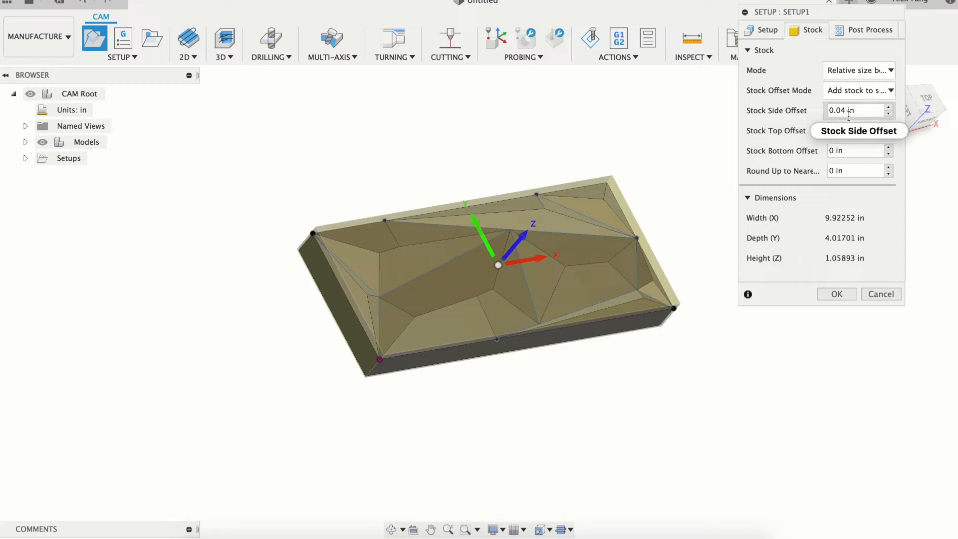
{"action": "left_click_drag", "start_coordinate": [866, 110], "coordinate": [802, 110]}
{"action": "type", "text": "1"}
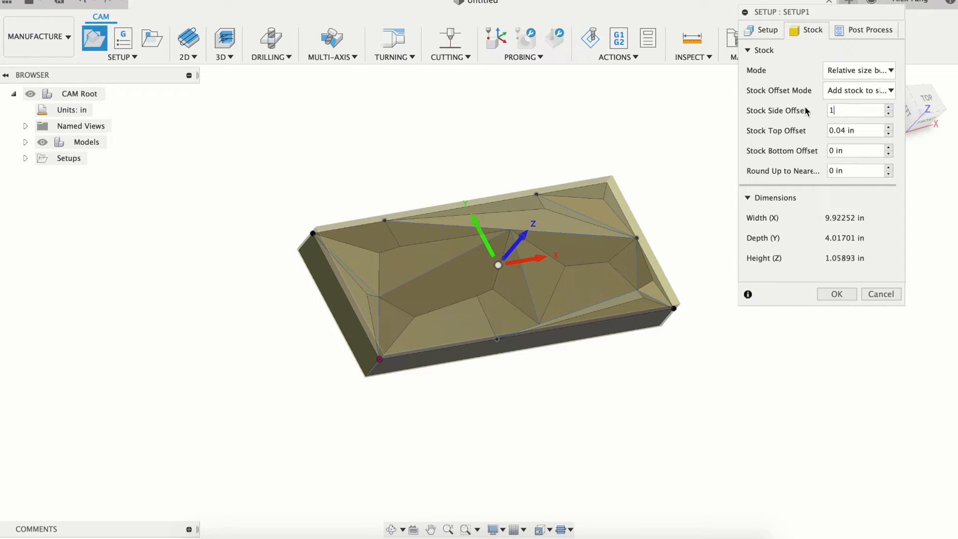
{"action": "key", "text": "Tab"}
{"action": "mouse_move", "coordinate": [677, 196]}
{"action": "middle_mouse_down", "text": "shift"}
{"action": "mouse_move", "coordinate": [503, 212]}
{"action": "mouse_move", "coordinate": [506, 170]}
{"action": "middle_mouse_up", "text": "shift"}
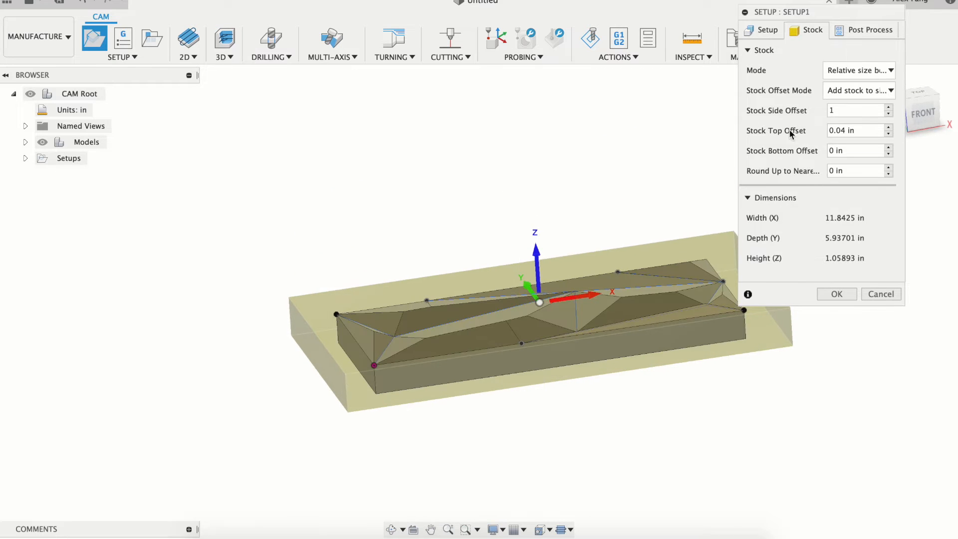
Step: Place the work origin at the stock corner point and finish the setup
{"action": "left_click", "coordinate": [772, 33]}
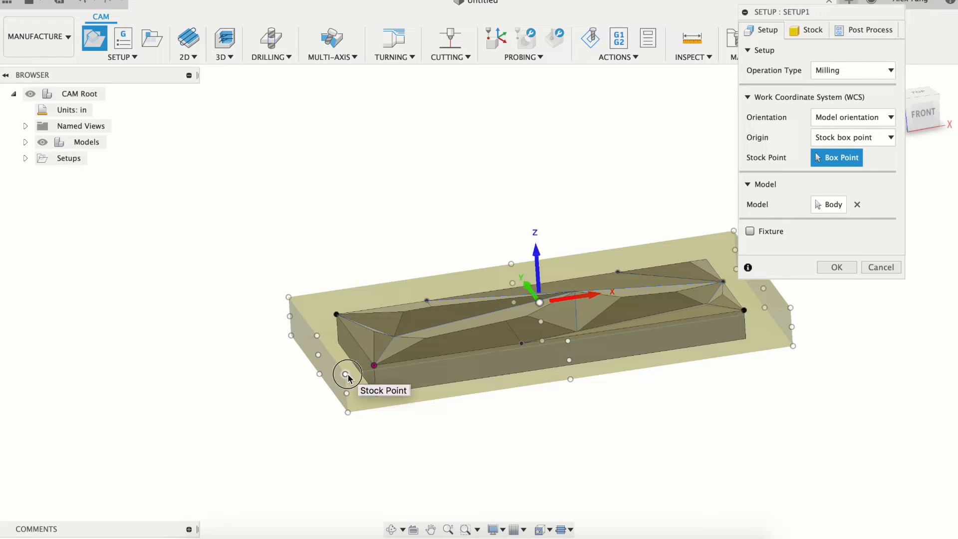
{"action": "left_click", "coordinate": [346, 374]}
{"action": "middle_click_drag", "start_coordinate": [359, 300], "coordinate": [486, 321], "text": "shift"}
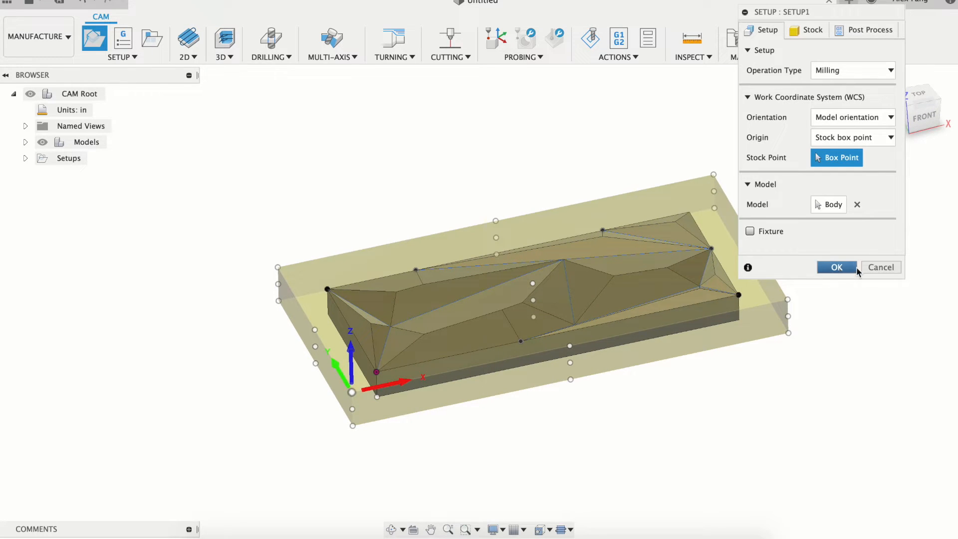
{"action": "left_click", "coordinate": [838, 268]}
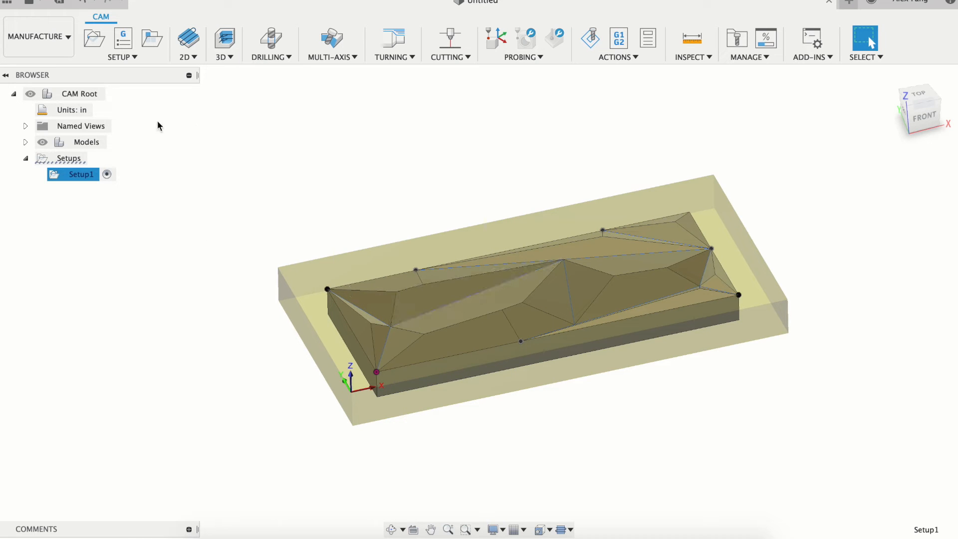
Step: Start a 3D Adaptive Clearing operation and browse Local > New Library for a tool
{"action": "left_click", "coordinate": [230, 57]}
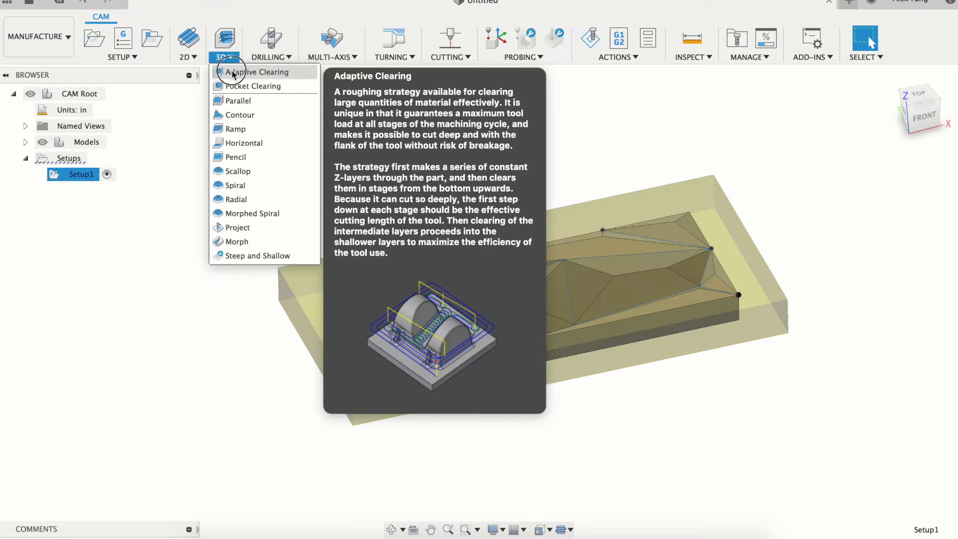
{"action": "left_click", "coordinate": [231, 70]}
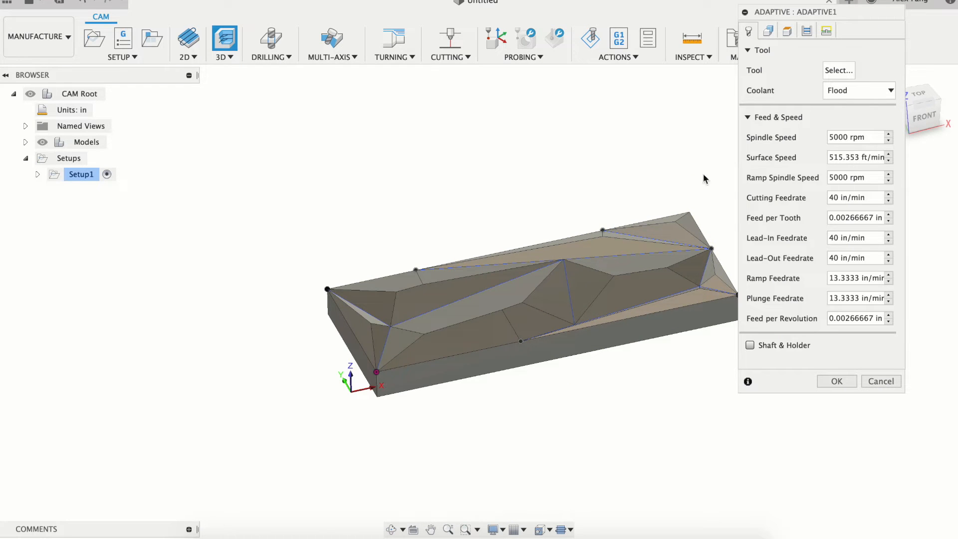
{"action": "left_click", "coordinate": [839, 71]}
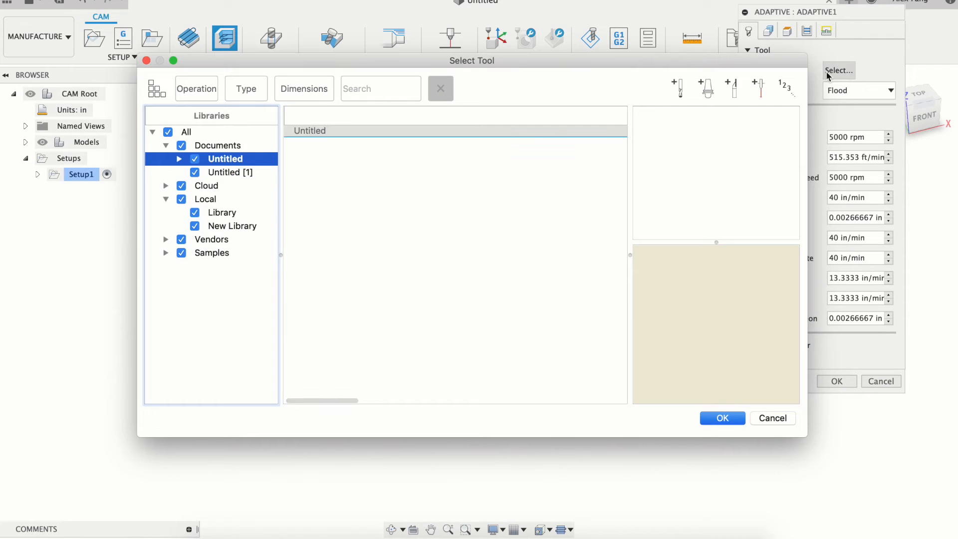
{"action": "left_click", "coordinate": [223, 214]}
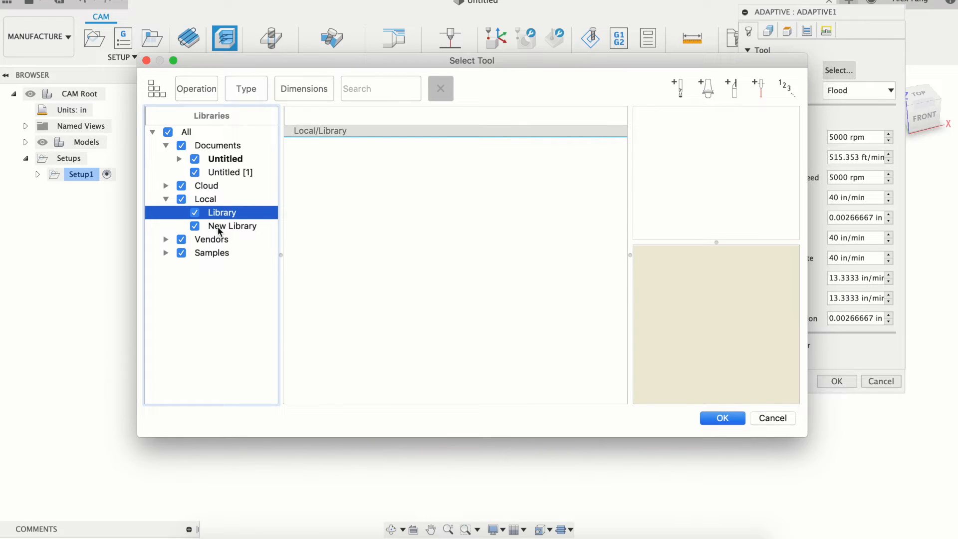
{"action": "left_click", "coordinate": [219, 227]}
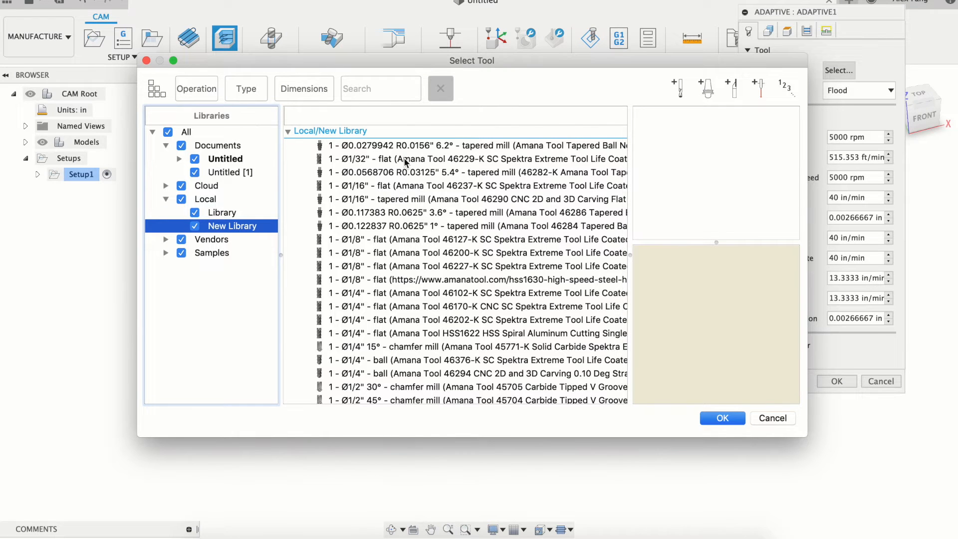
{"action": "scroll", "coordinate": [408, 176], "scroll_direction": "down", "scroll_amount": 1}
{"action": "scroll", "coordinate": [412, 187], "scroll_direction": "up", "scroll_amount": 1}
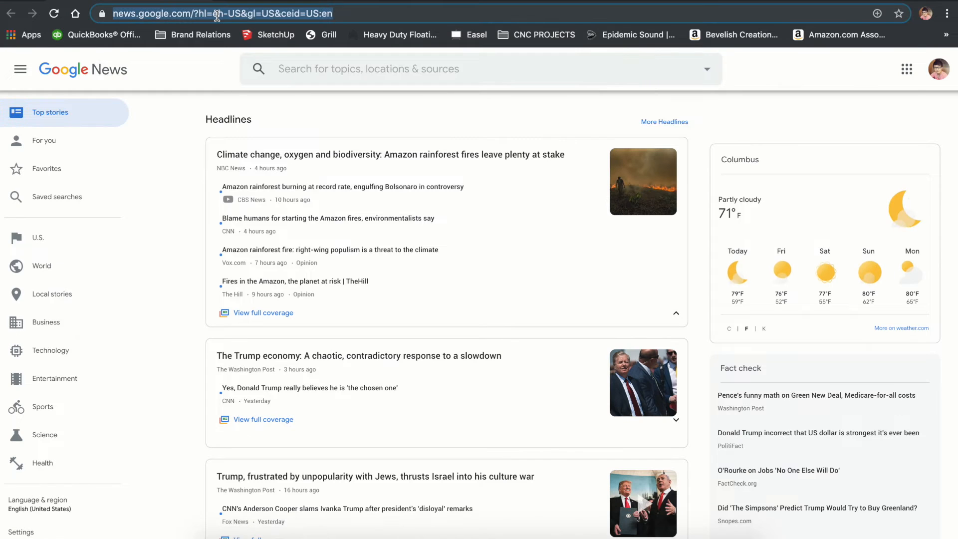
{"action": "type", "text": "toolstoday.com"}
Step: On toolstoday.com search 46202, open the 46202-K page and download its Fusion 360 master tool file
{"action": "key", "text": "Return"}
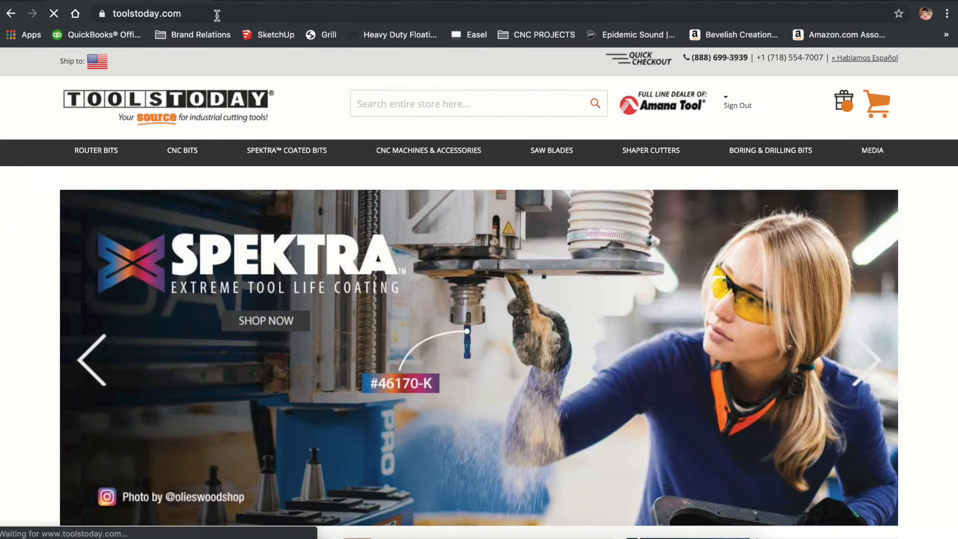
{"action": "left_click", "coordinate": [471, 104]}
{"action": "type", "text": "46202"}
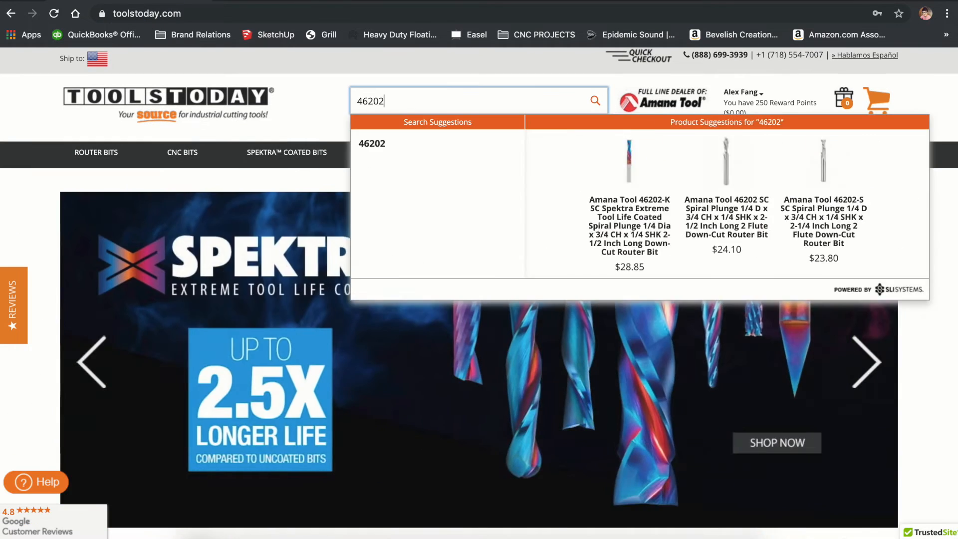
{"action": "key", "text": "Return"}
{"action": "left_click", "coordinate": [385, 335]}
{"action": "scroll", "coordinate": [394, 307], "scroll_direction": "down", "scroll_amount": 5}
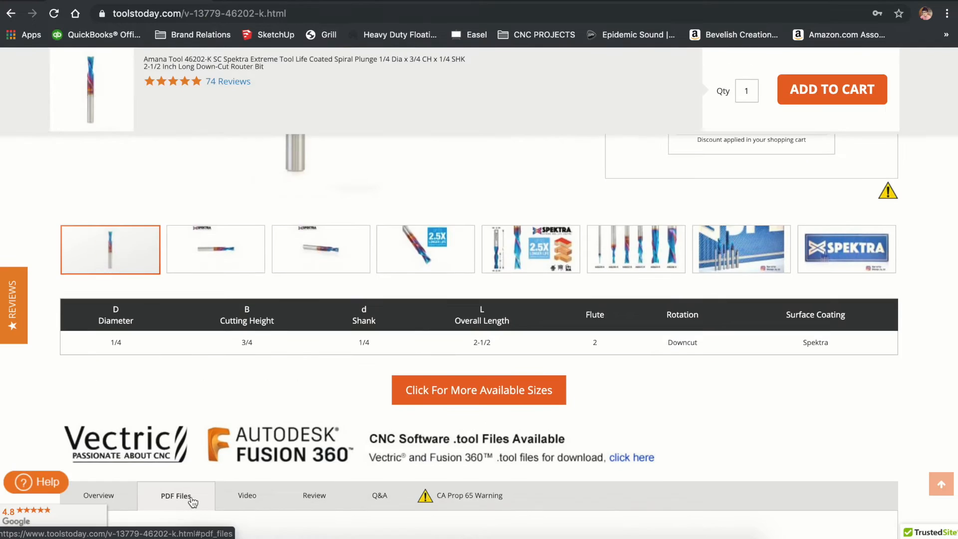
{"action": "left_click", "coordinate": [286, 458]}
{"action": "scroll", "coordinate": [558, 359], "scroll_direction": "down", "scroll_amount": 3}
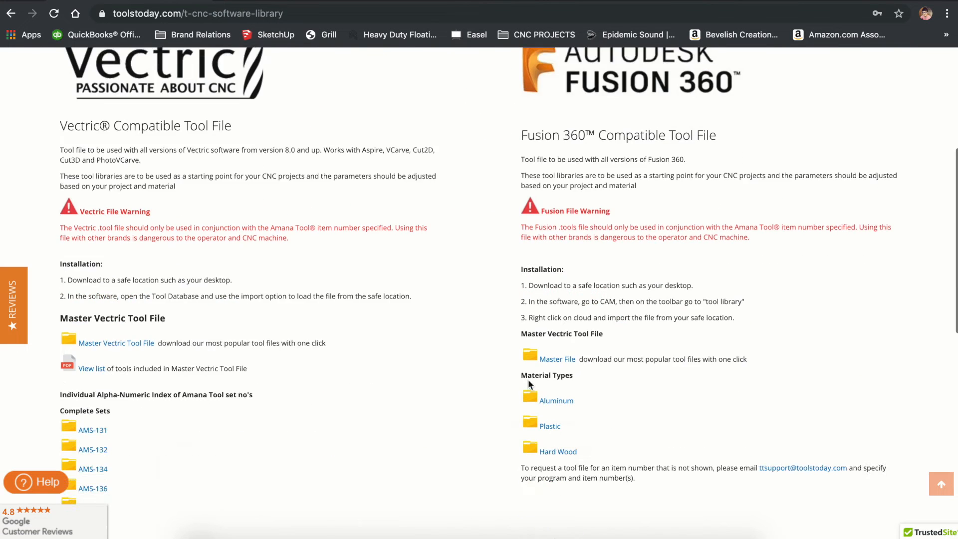
{"action": "left_click", "coordinate": [558, 365]}
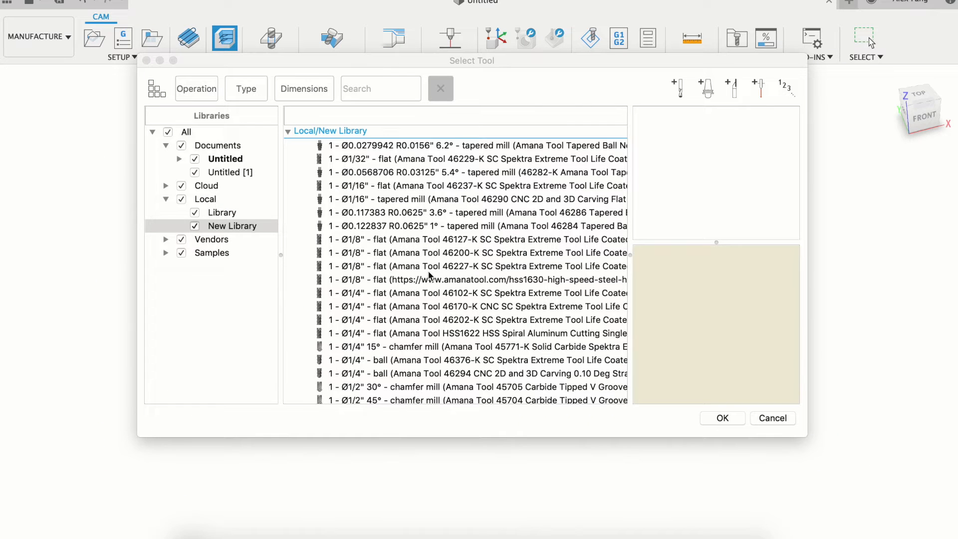
Step: Assign the 1/4" flat 46202-K bit to the adaptive operation with coolant disabled
{"action": "left_click", "coordinate": [467, 320]}
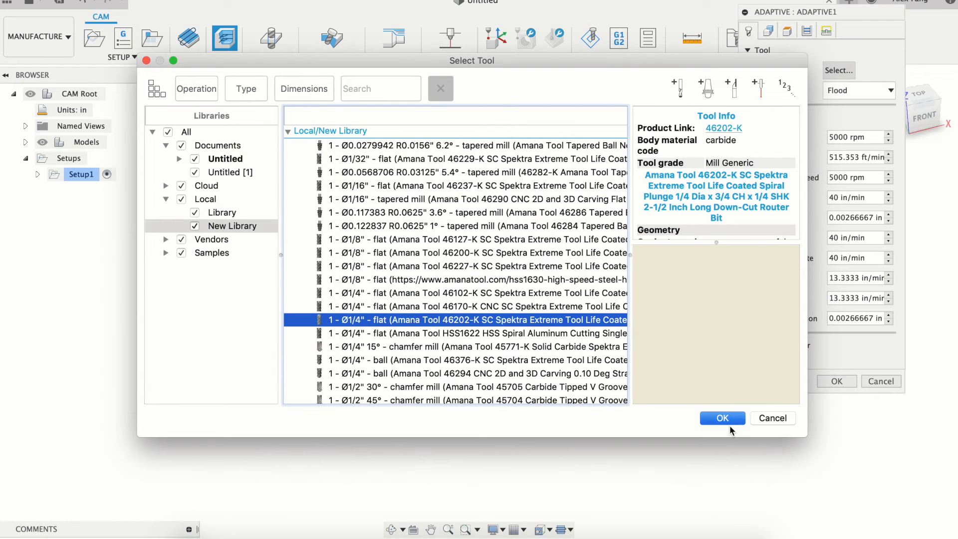
{"action": "left_click", "coordinate": [729, 423]}
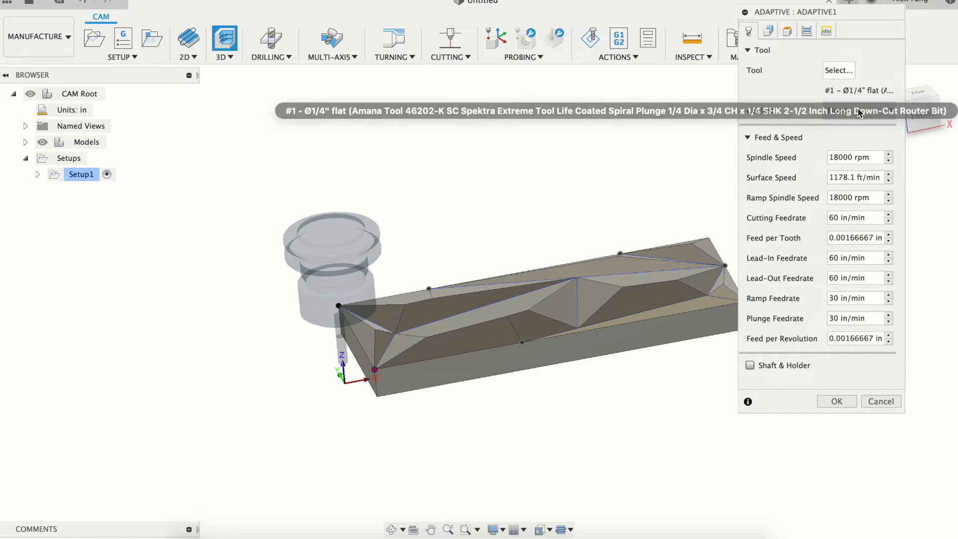
{"action": "left_click", "coordinate": [860, 111]}
{"action": "left_click", "coordinate": [851, 128]}
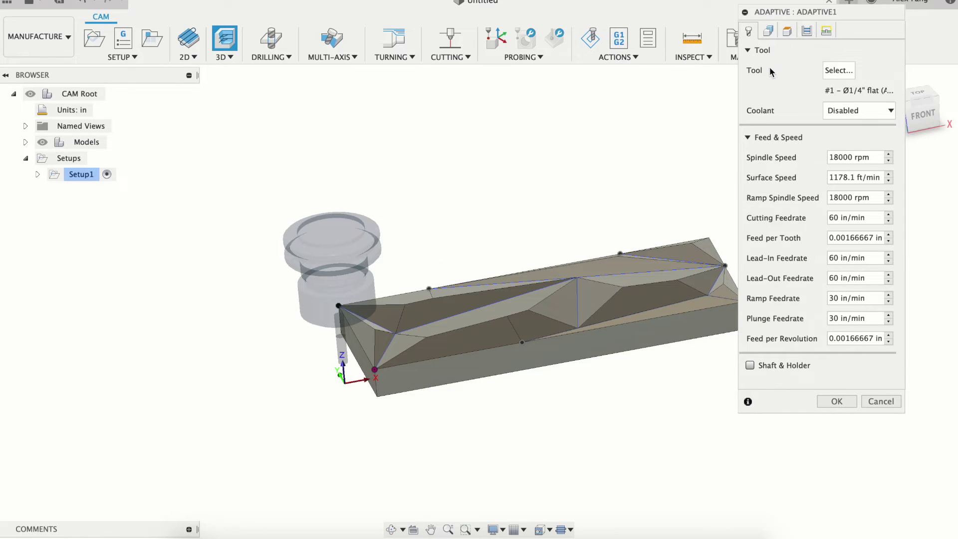
Step: Use the block's top edge chain as stock contour and set the machining boundary to Bounding box
{"action": "left_click", "coordinate": [769, 31]}
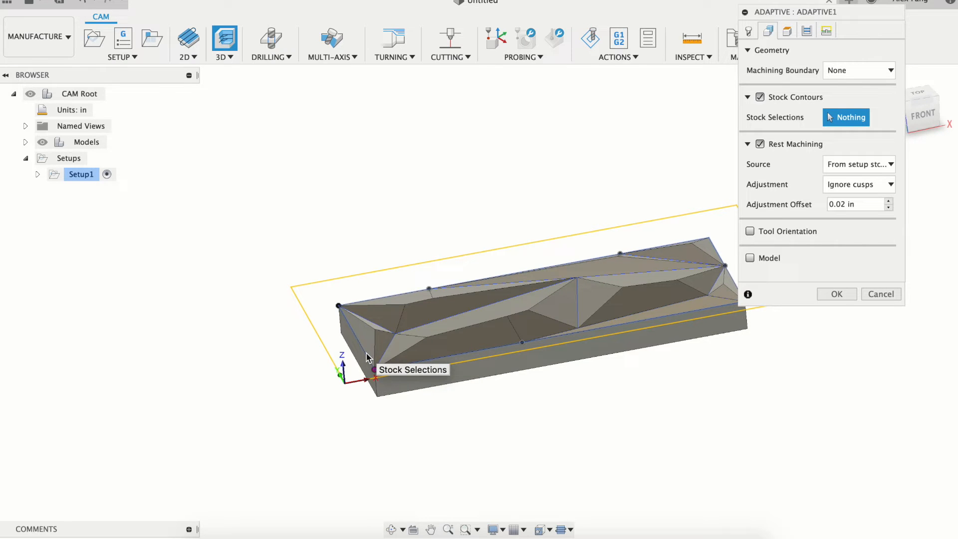
{"action": "left_click", "coordinate": [367, 358]}
{"action": "middle_click_drag", "start_coordinate": [367, 358], "coordinate": [736, 232], "text": "shift"}
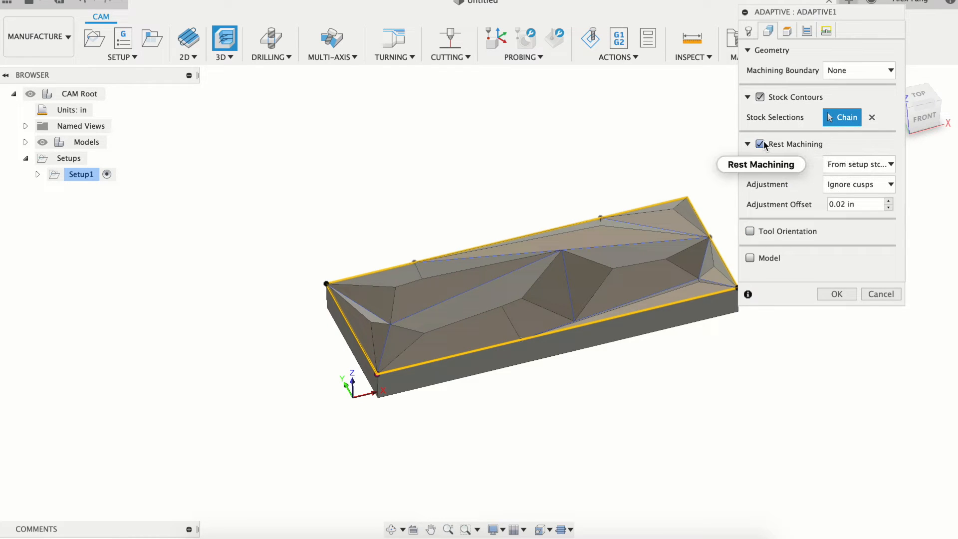
{"action": "mouse_move", "coordinate": [761, 144]}
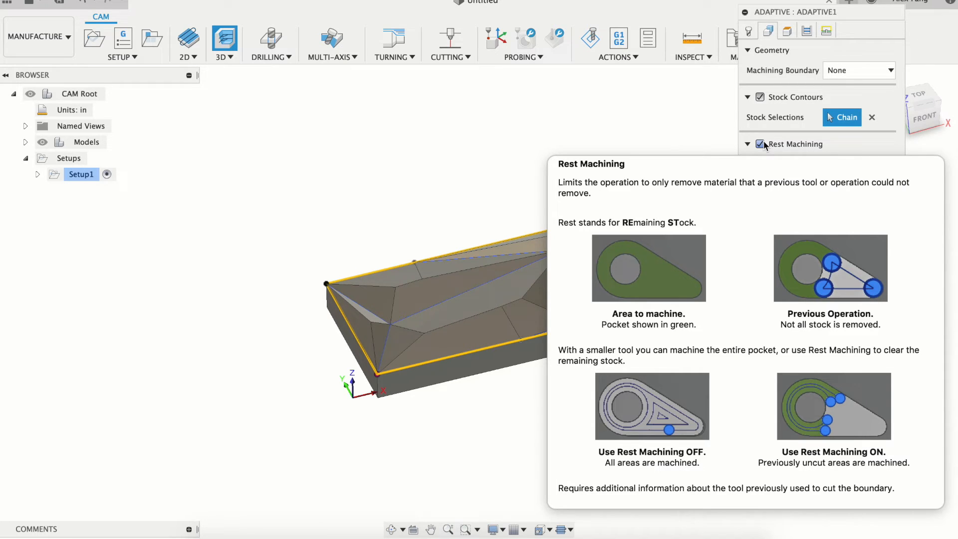
{"action": "left_click", "coordinate": [889, 70]}
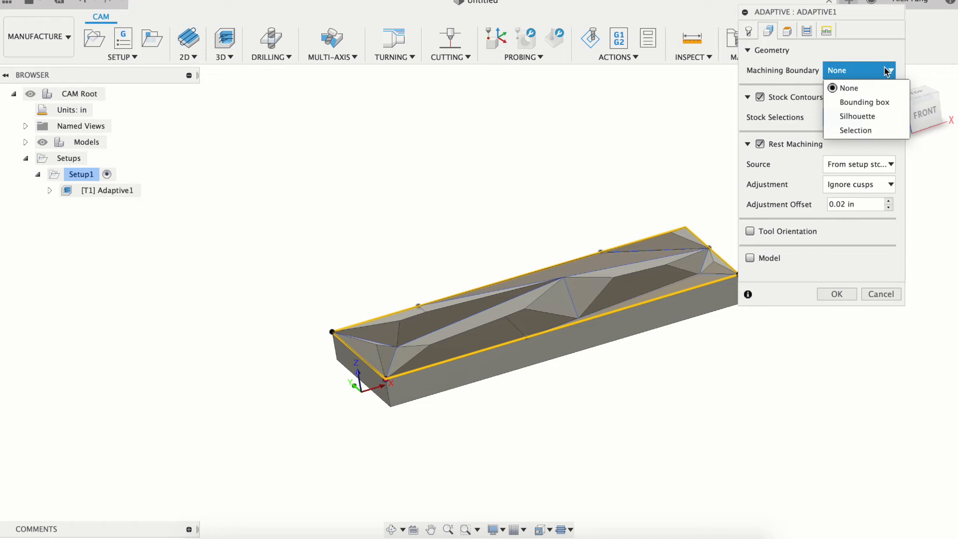
{"action": "left_click", "coordinate": [865, 102]}
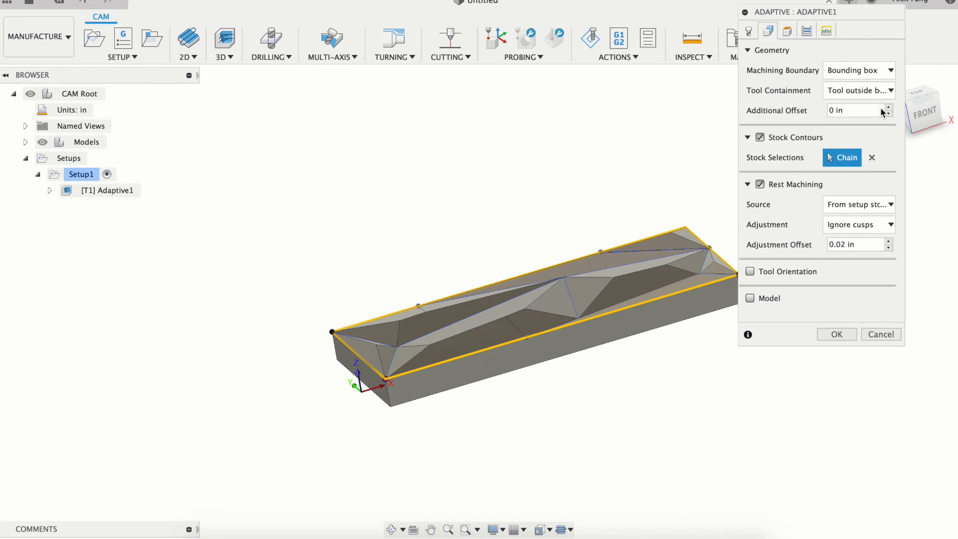
{"action": "left_click", "coordinate": [807, 30]}
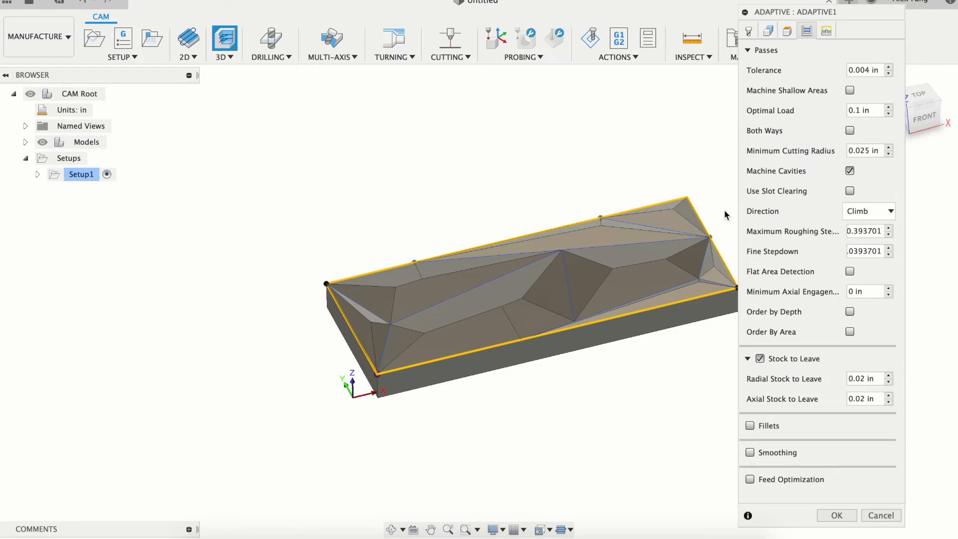
Step: Enter 0.125 in maximum roughing stepdown and compute the adaptive toolpath
{"action": "left_click", "coordinate": [865, 233]}
{"action": "double_click", "coordinate": [848, 233]}
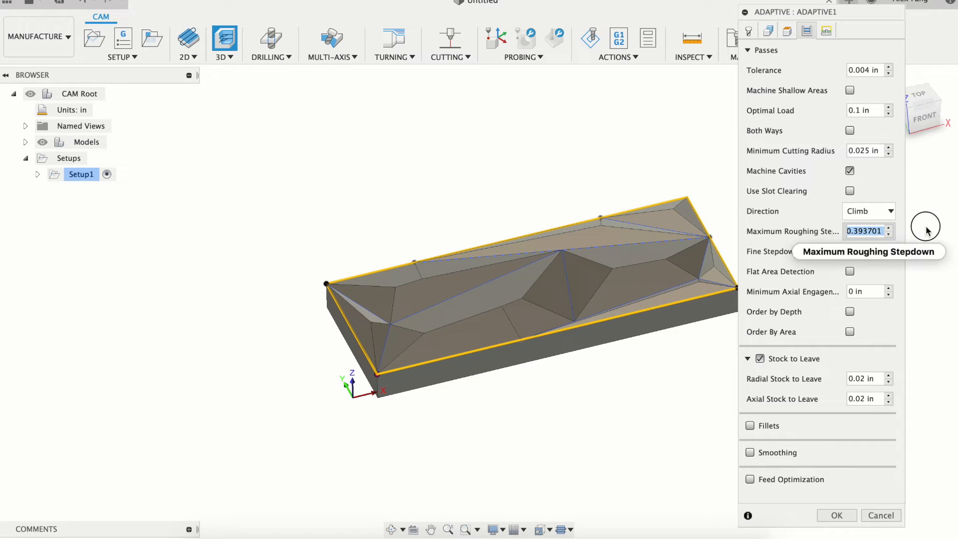
{"action": "type", "text": ".125"}
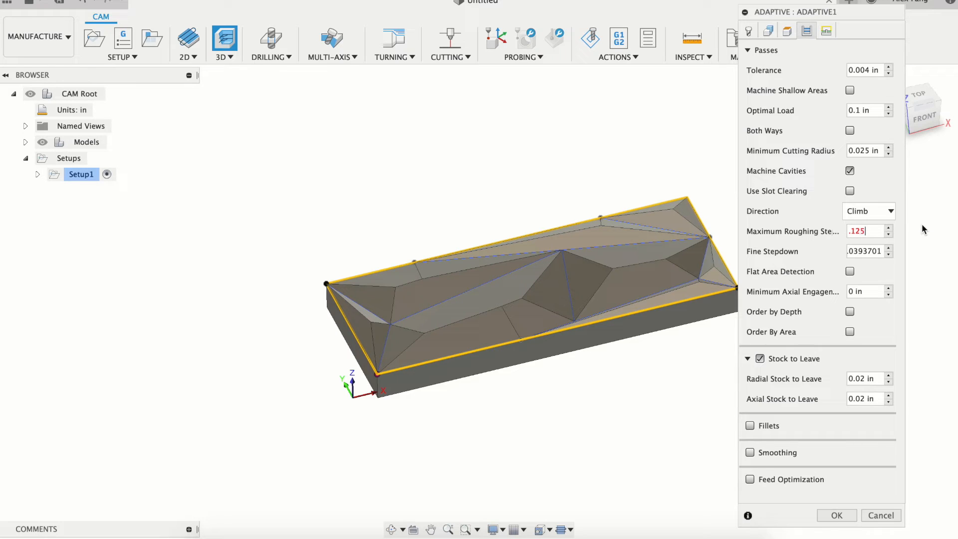
{"action": "key", "text": "Tab"}
{"action": "left_click", "coordinate": [836, 517]}
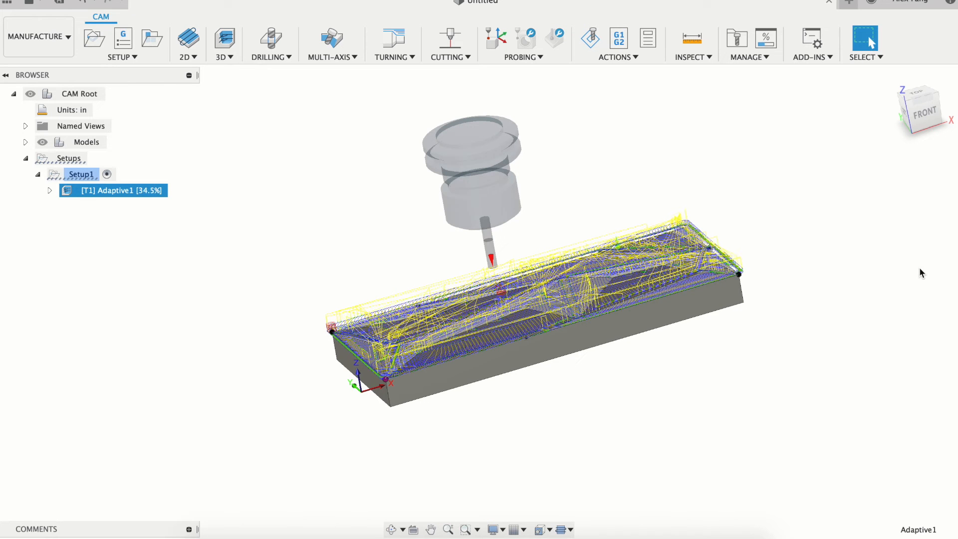
Step: Create a 3D Parallel operation using the 46282-K tapered ball nose bit from New Library
{"action": "left_click", "coordinate": [907, 92]}
{"action": "left_click", "coordinate": [225, 57]}
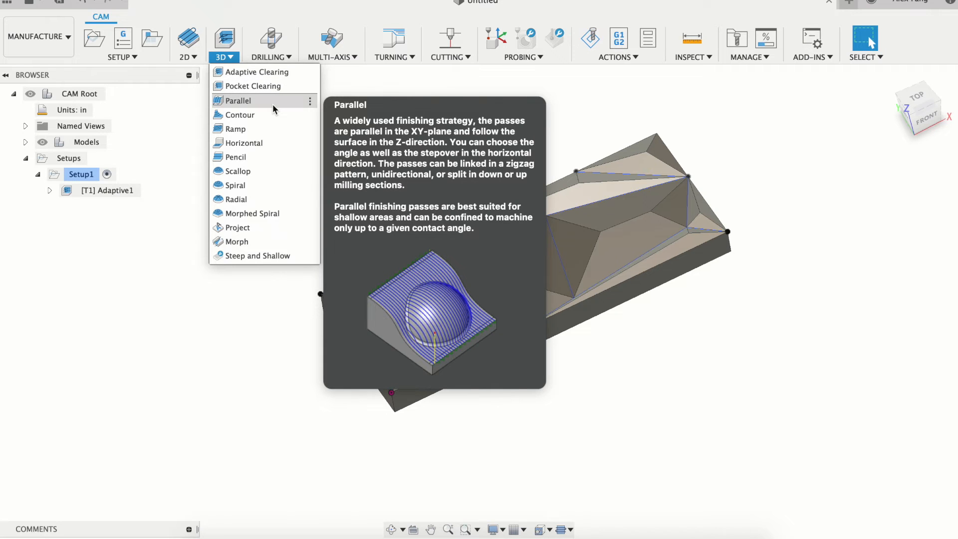
{"action": "left_click", "coordinate": [273, 104]}
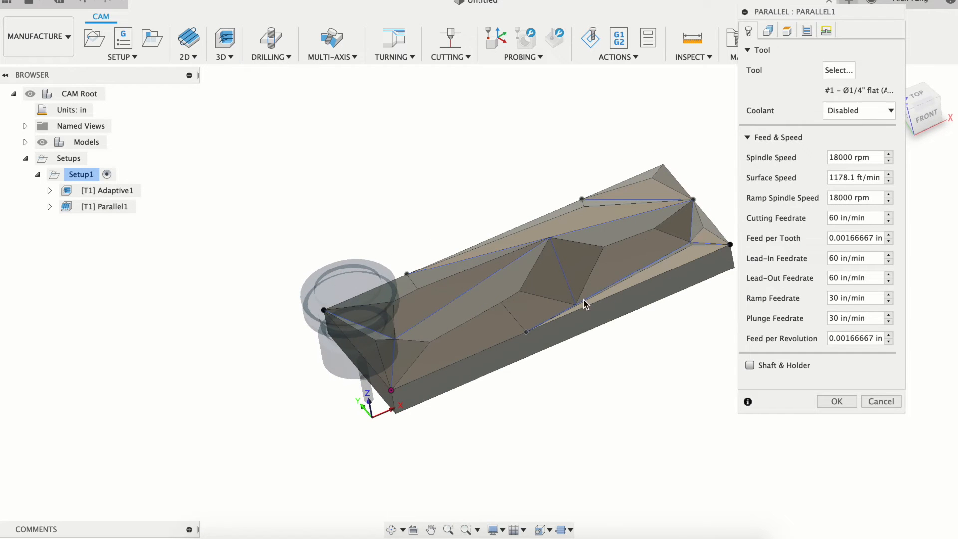
{"action": "left_click", "coordinate": [834, 71]}
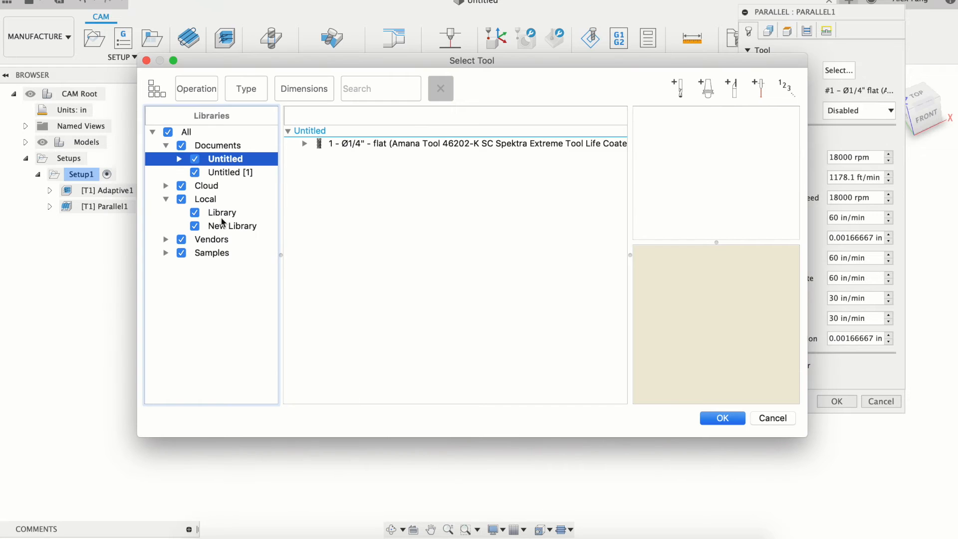
{"action": "left_click", "coordinate": [228, 225]}
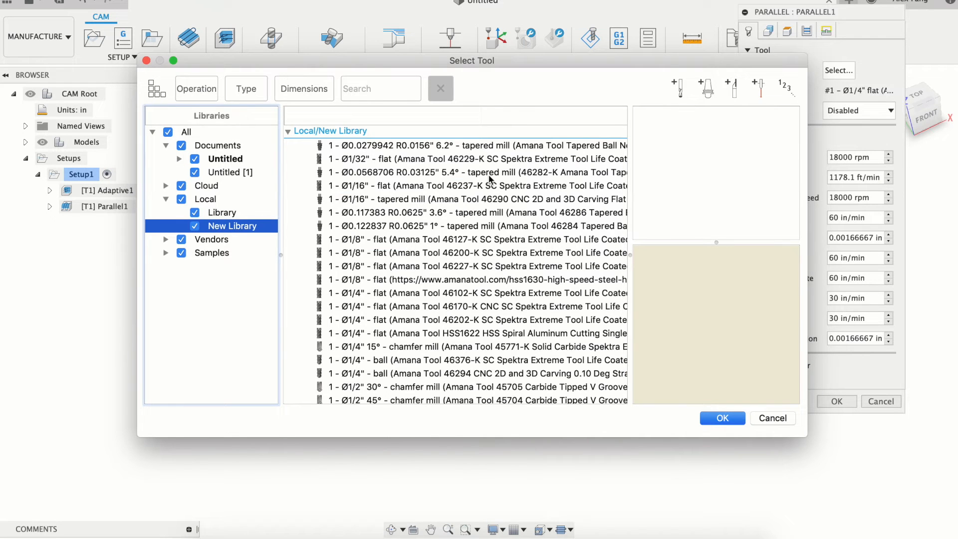
{"action": "left_click", "coordinate": [517, 174]}
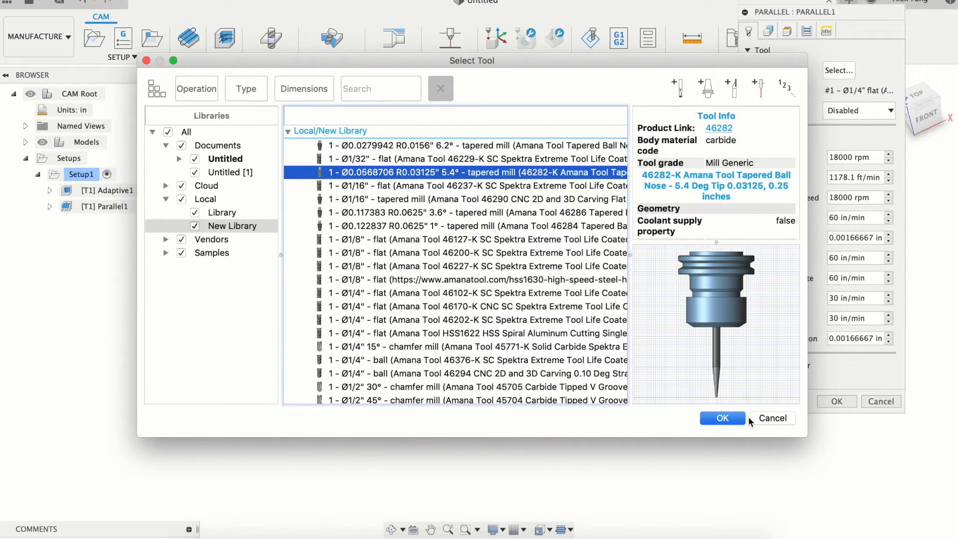
{"action": "left_click", "coordinate": [722, 418]}
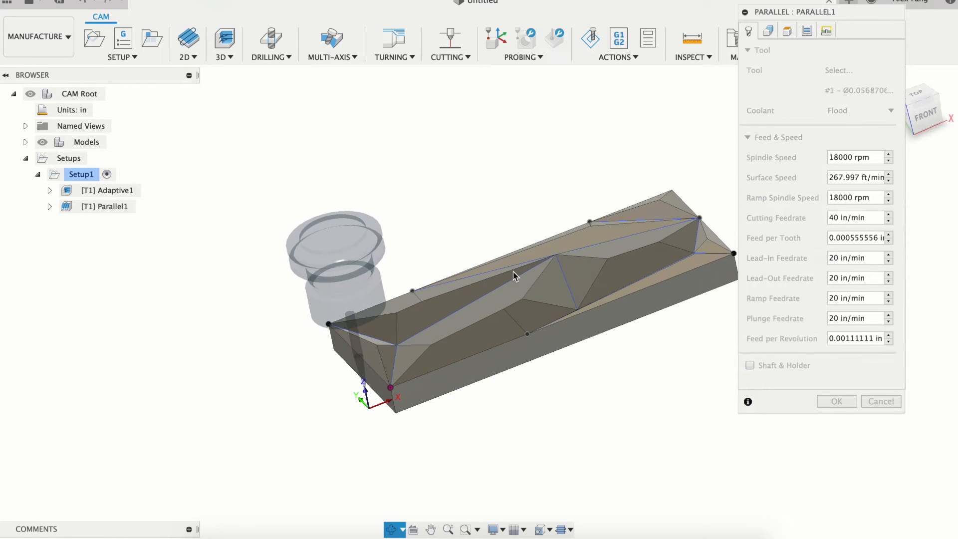
Step: Keep the silhouette boundary and enable rest machining sourced from previous operations
{"action": "left_click", "coordinate": [769, 30]}
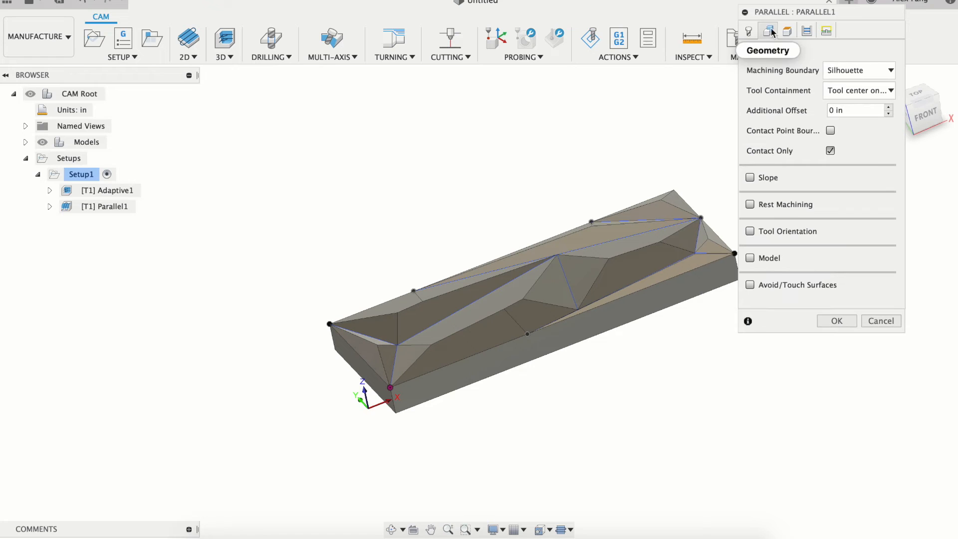
{"action": "left_click", "coordinate": [851, 70]}
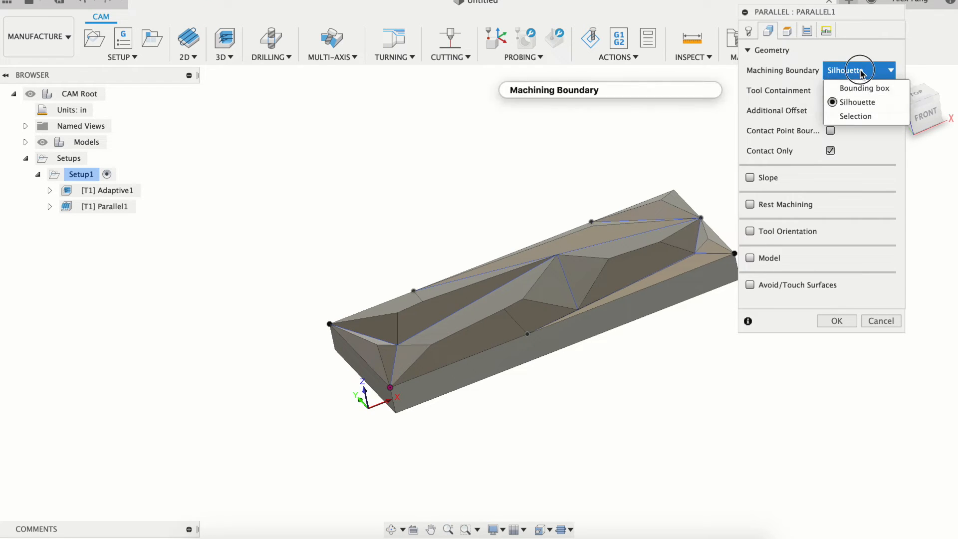
{"action": "left_click", "coordinate": [846, 100]}
{"action": "left_click", "coordinate": [751, 205]}
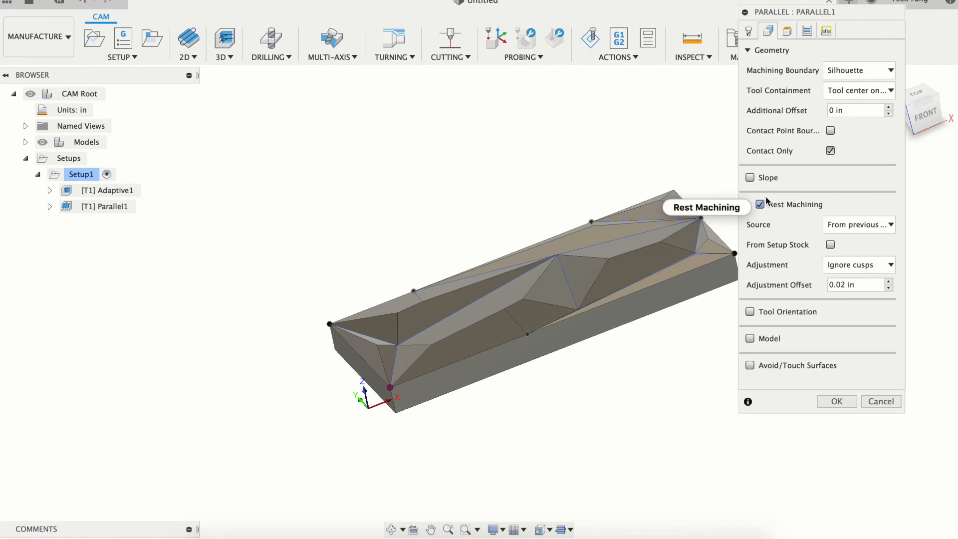
{"action": "left_click", "coordinate": [859, 224]}
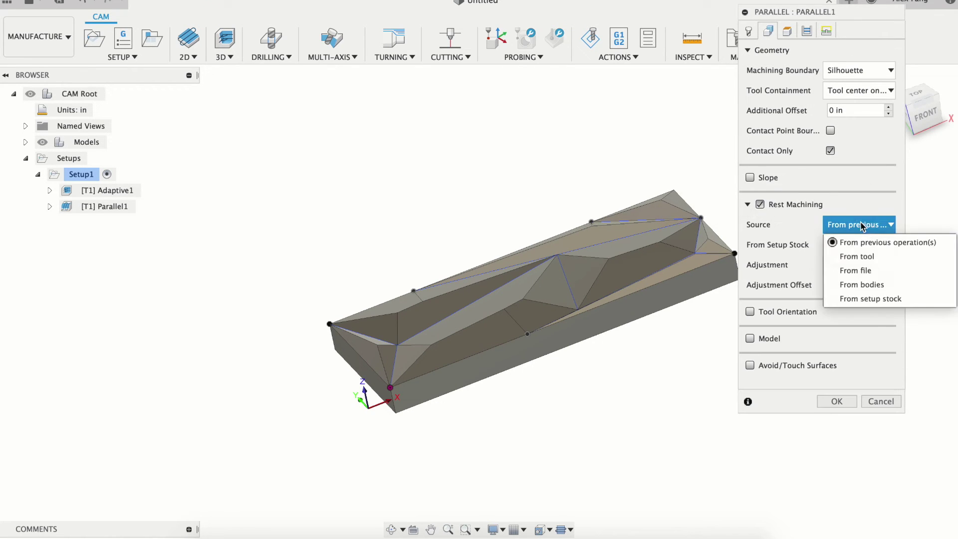
{"action": "left_click", "coordinate": [915, 243]}
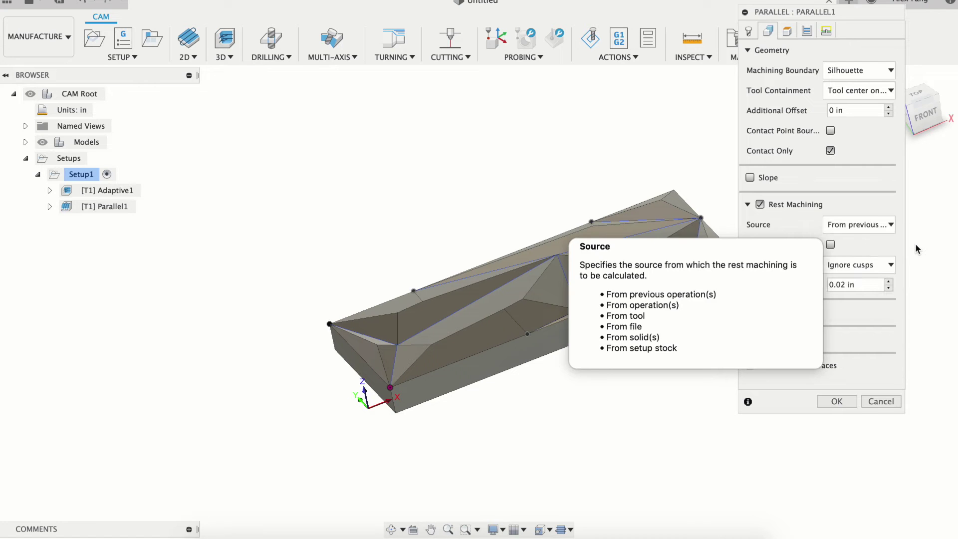
Step: Set the rest-machining adjustment to 'Use as computed'
{"action": "left_click", "coordinate": [859, 264]}
{"action": "left_click", "coordinate": [854, 281]}
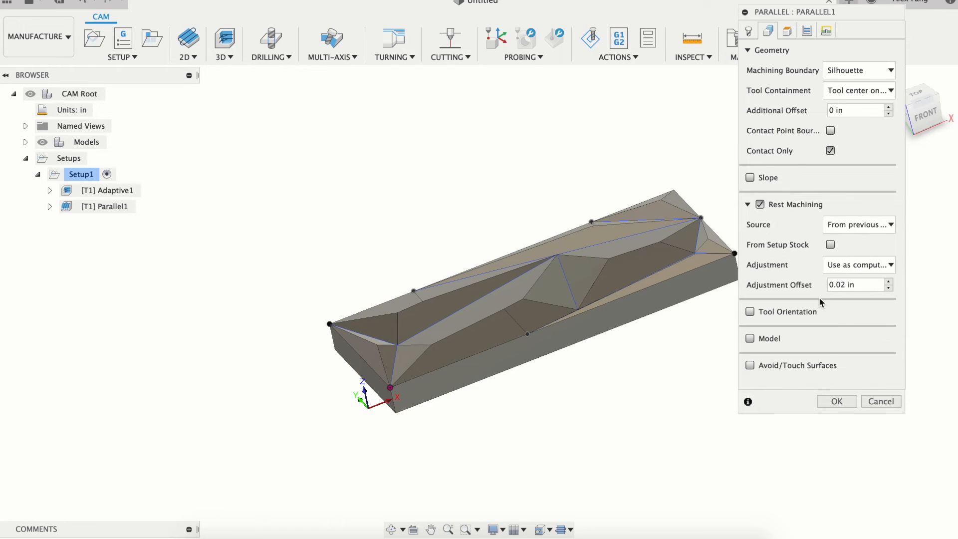
{"action": "left_click", "coordinate": [785, 31]}
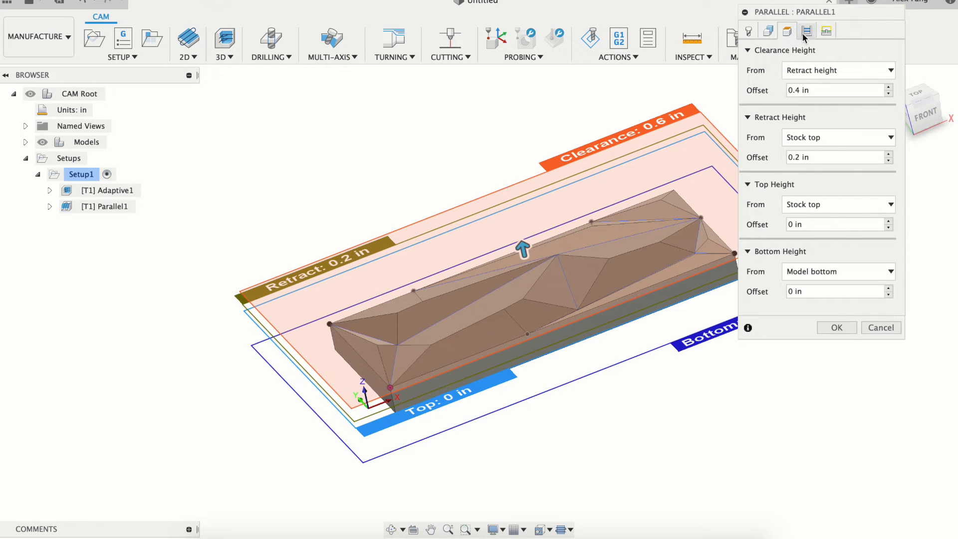
Step: Set the Passes stepover to 0.006 and generate the Parallel1 finishing toolpath
{"action": "left_click", "coordinate": [807, 31]}
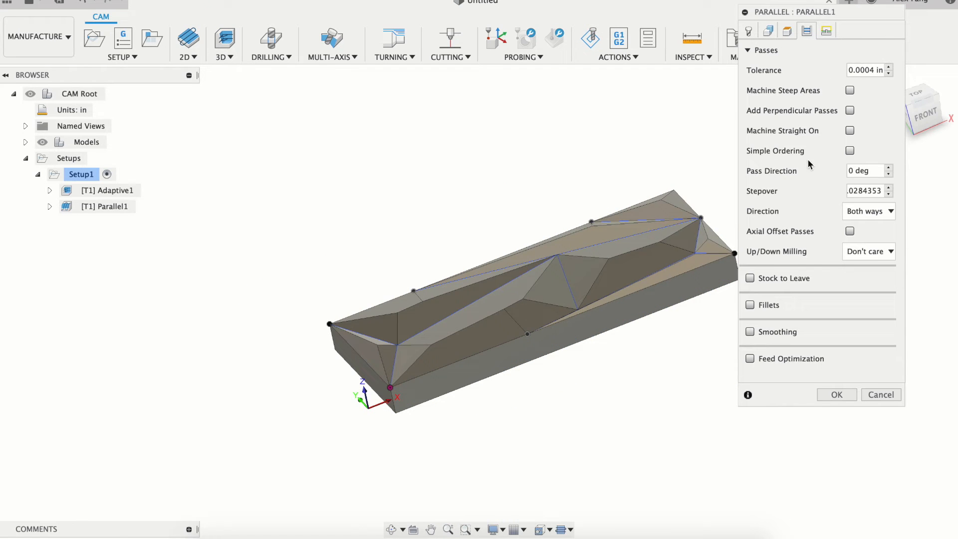
{"action": "mouse_move", "coordinate": [865, 191]}
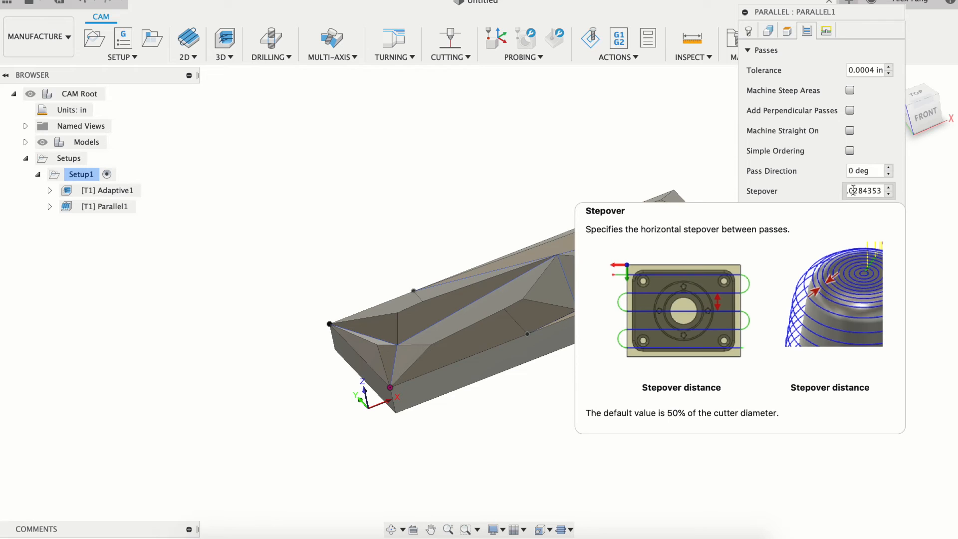
{"action": "double_click", "coordinate": [859, 190]}
{"action": "type", "text": "0.006"}
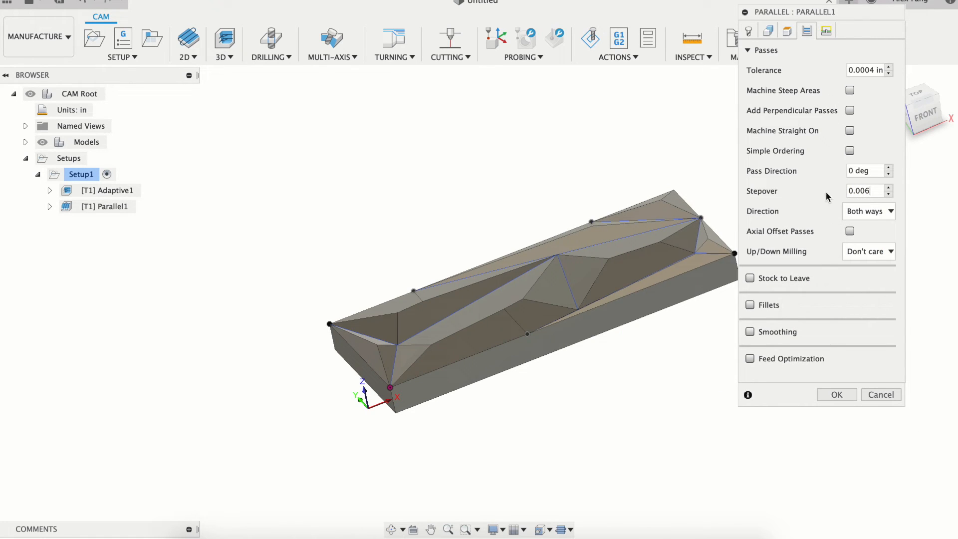
{"action": "left_click", "coordinate": [837, 395]}
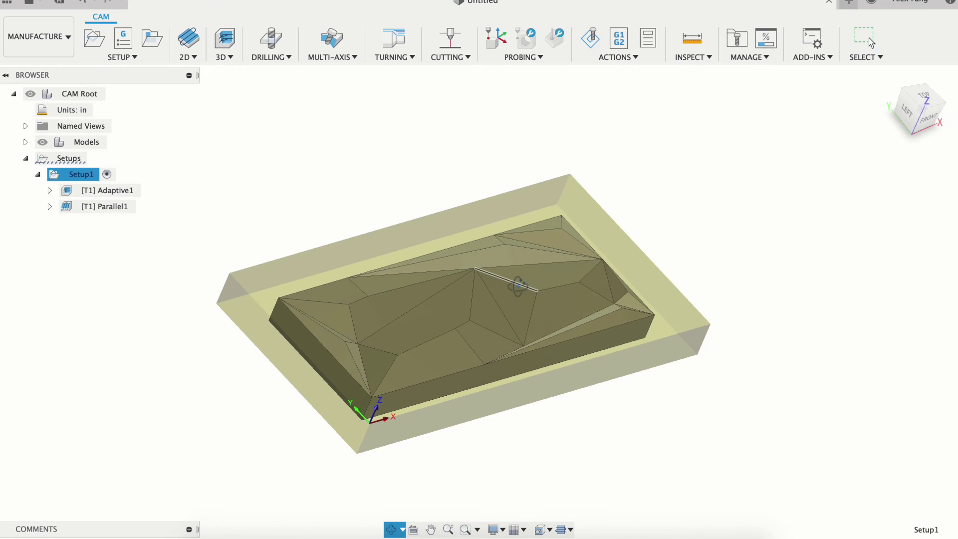
Step: Post Adaptive1 with the Easel post processor as Drawer Rough.nc on the Desktop
{"action": "middle_click_drag", "start_coordinate": [520, 280], "coordinate": [502, 298], "text": "shift"}
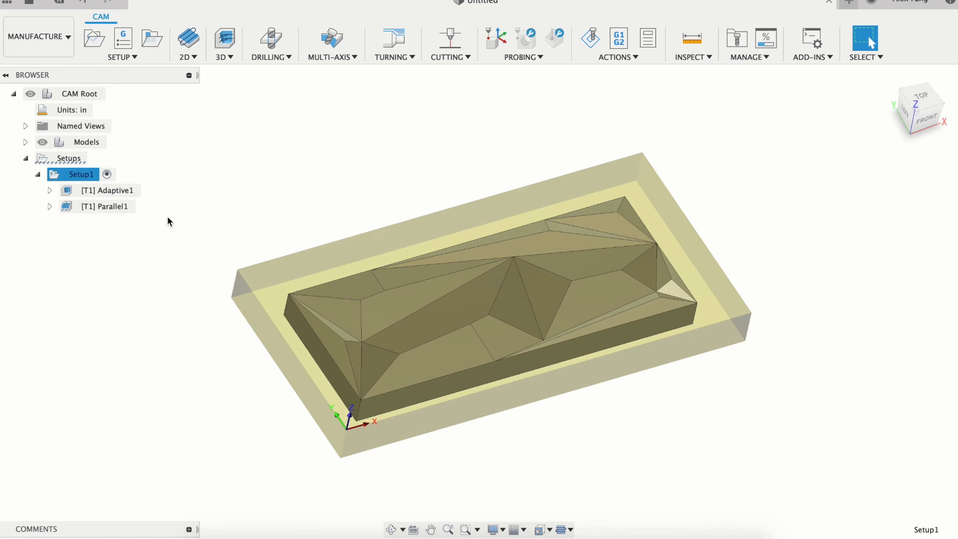
{"action": "left_click", "coordinate": [74, 191]}
{"action": "right_click", "coordinate": [69, 190]}
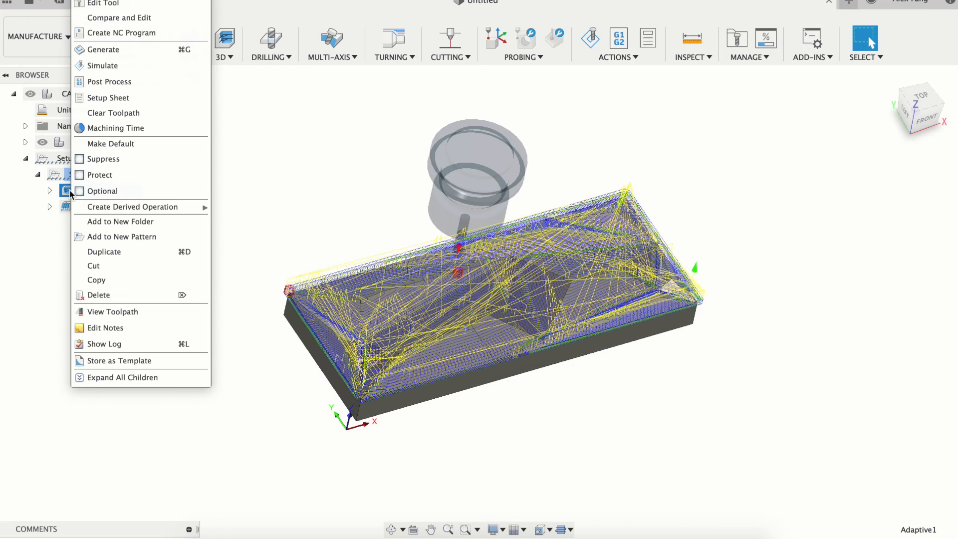
{"action": "left_click", "coordinate": [146, 89]}
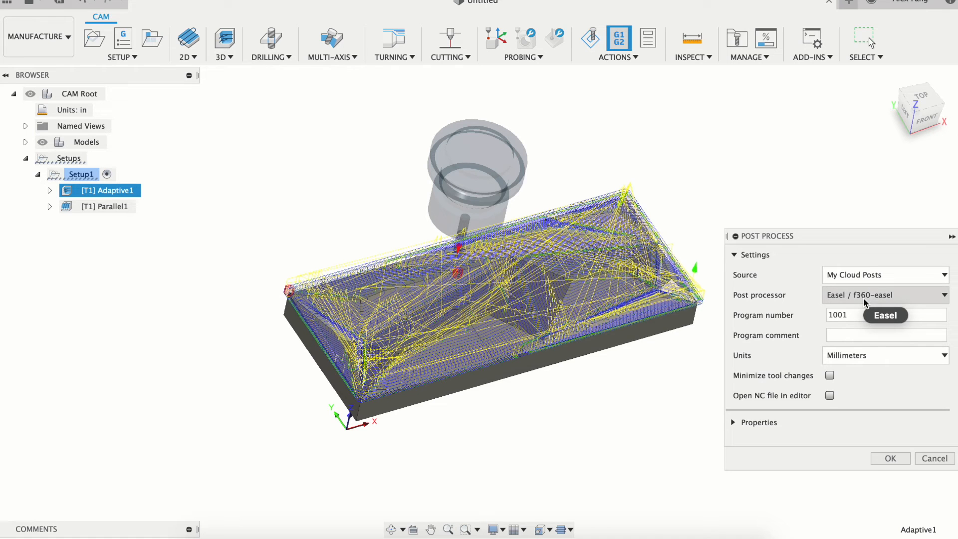
{"action": "left_click", "coordinate": [890, 458]}
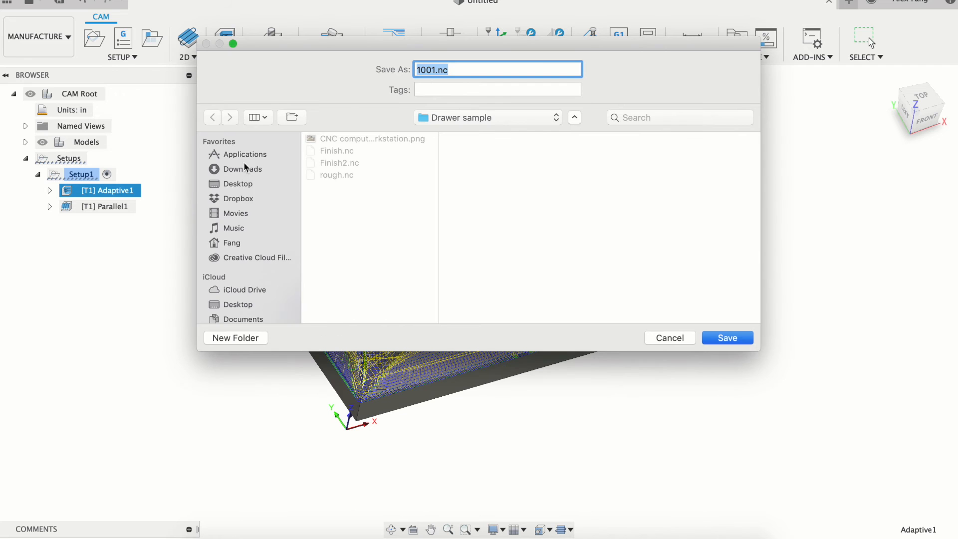
{"action": "left_click", "coordinate": [238, 184]}
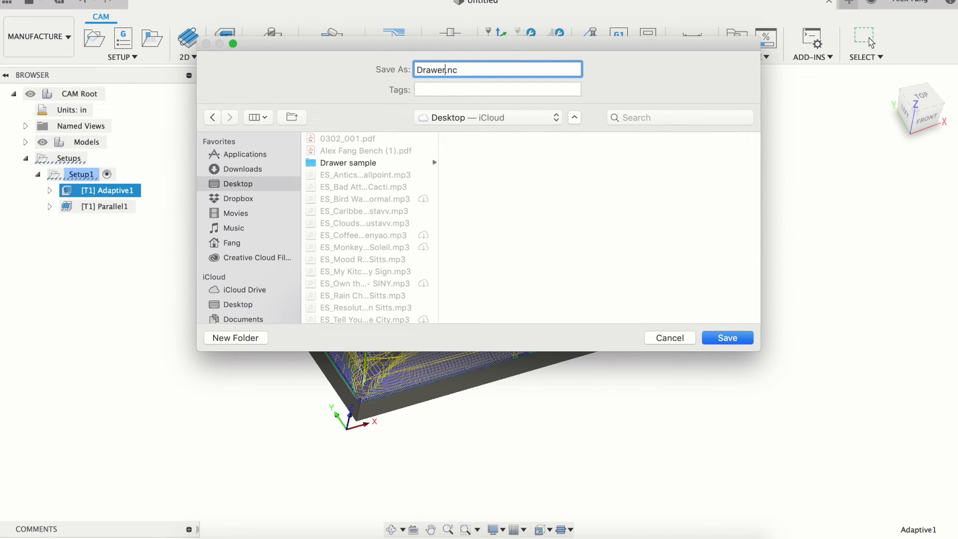
{"action": "left_click", "coordinate": [708, 338]}
Step: Post Parallel1 with the Easel post processor as Drawer Finish.nc on the Desktop
{"action": "left_click", "coordinate": [75, 206]}
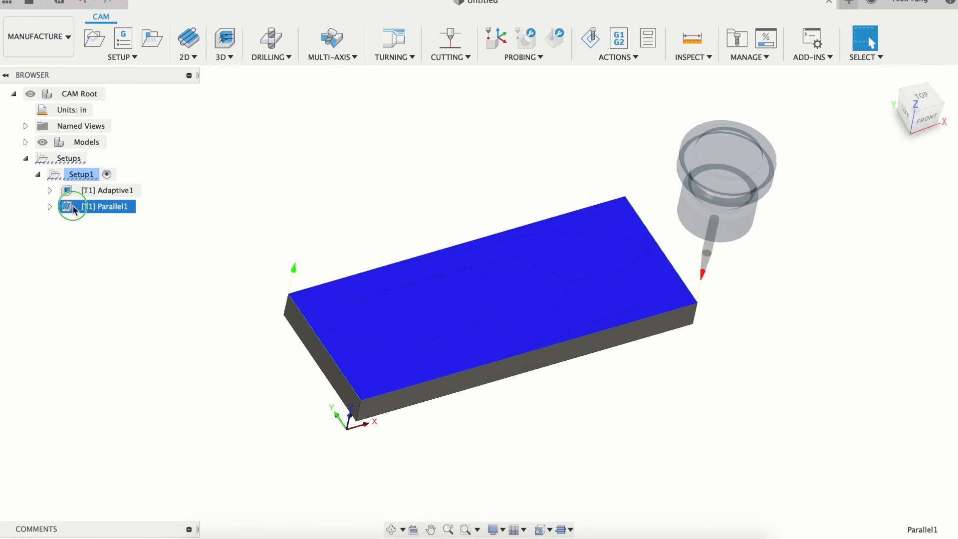
{"action": "right_click", "coordinate": [75, 206]}
{"action": "left_click", "coordinate": [162, 80]}
{"action": "left_click", "coordinate": [891, 459]}
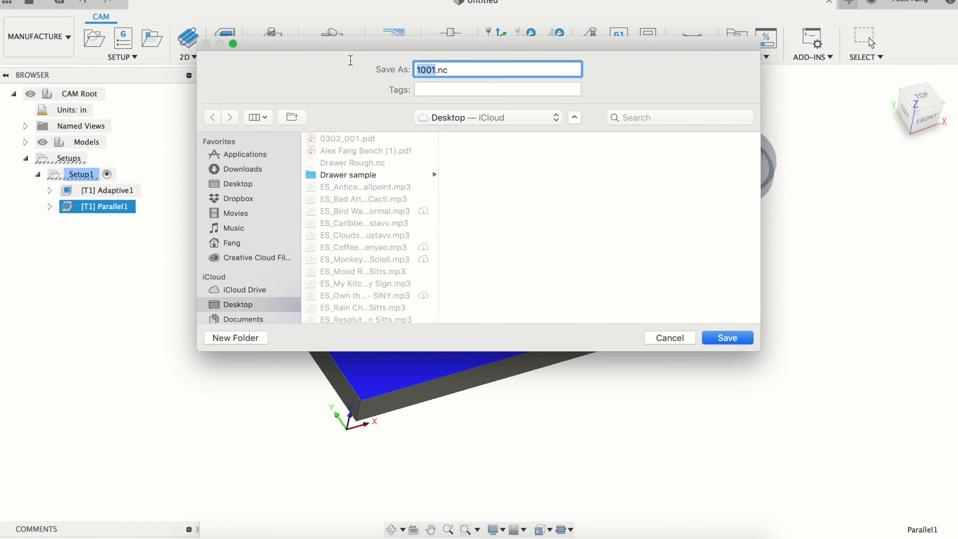
{"action": "left_click", "coordinate": [719, 338]}
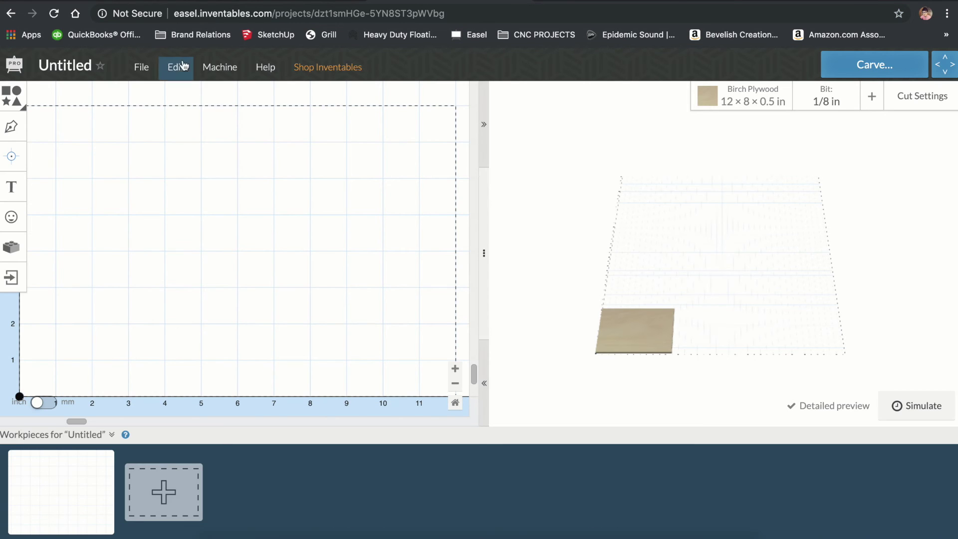
Step: Import Drawer Rough.nc into Easel as a G-code workpiece
{"action": "left_click", "coordinate": [144, 69]}
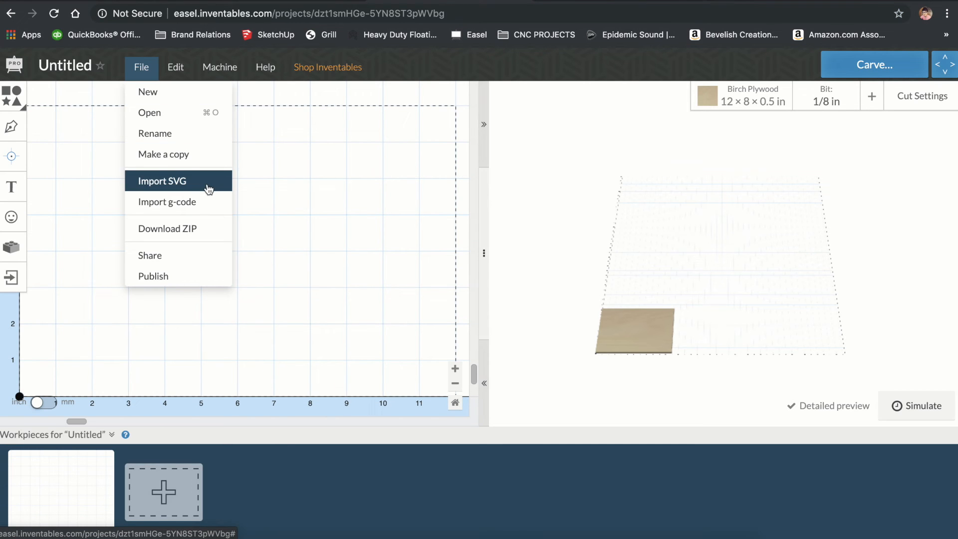
{"action": "left_click", "coordinate": [167, 209]}
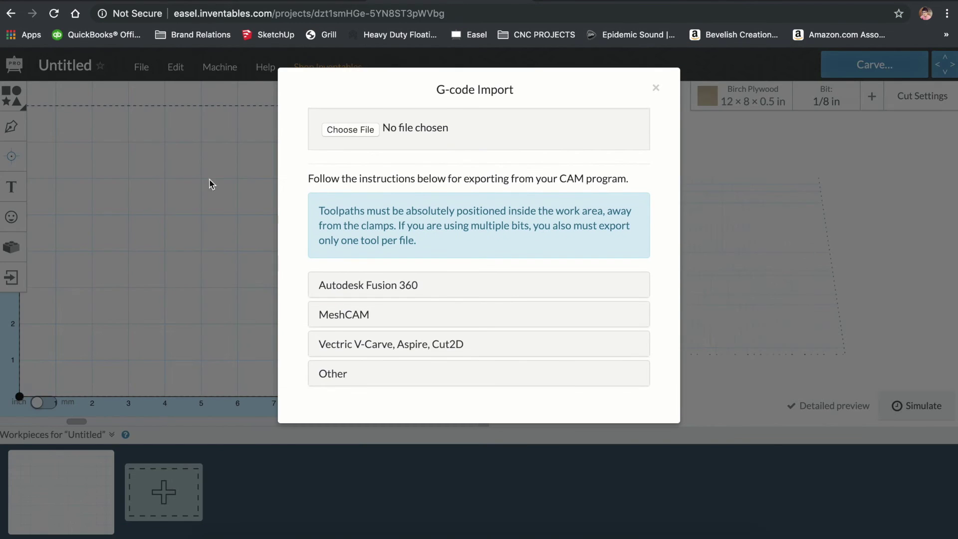
{"action": "left_click", "coordinate": [344, 134]}
{"action": "double_click", "coordinate": [370, 80]}
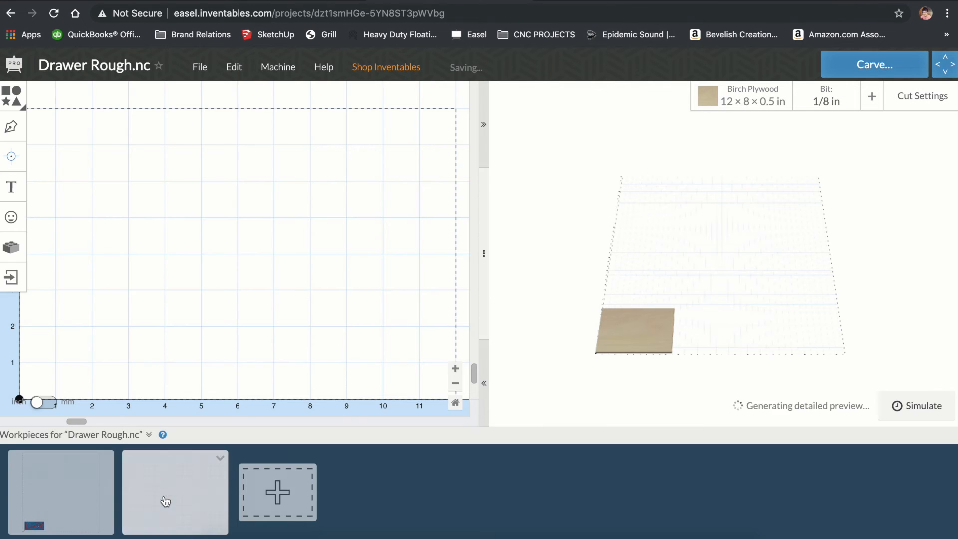
Step: Import Drawer Finish.nc into Easel as a second G-code workpiece
{"action": "left_click", "coordinate": [199, 67]}
{"action": "left_click", "coordinate": [251, 208]}
{"action": "left_click", "coordinate": [352, 131]}
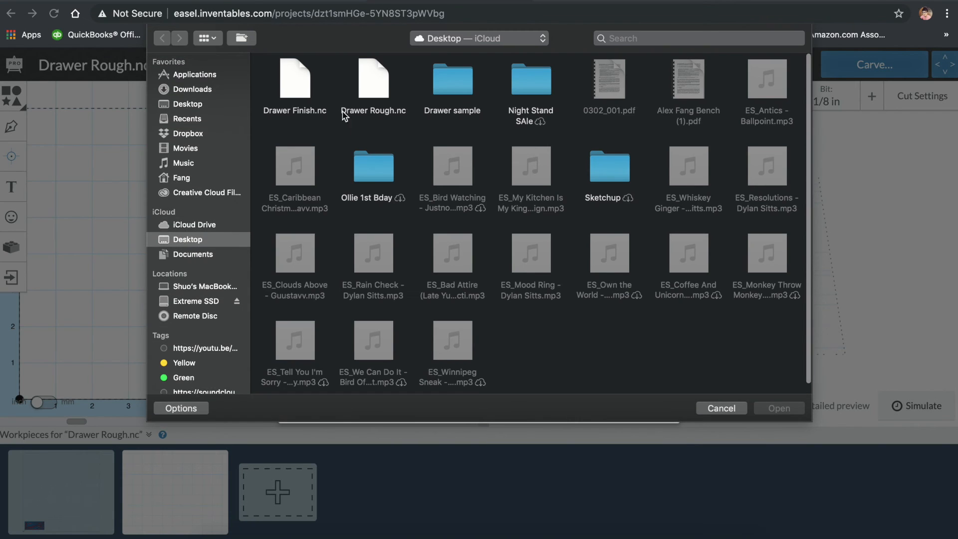
{"action": "left_click", "coordinate": [300, 86]}
{"action": "left_click", "coordinate": [760, 412]}
{"action": "scroll", "coordinate": [374, 364], "scroll_direction": "up", "scroll_amount": 3}
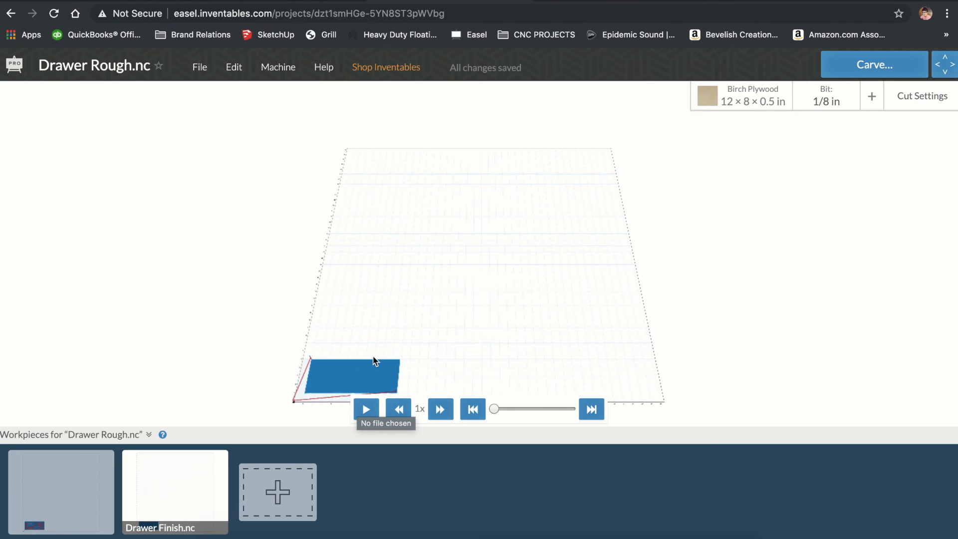
{"action": "scroll", "coordinate": [395, 296], "scroll_direction": "up", "scroll_amount": 5}
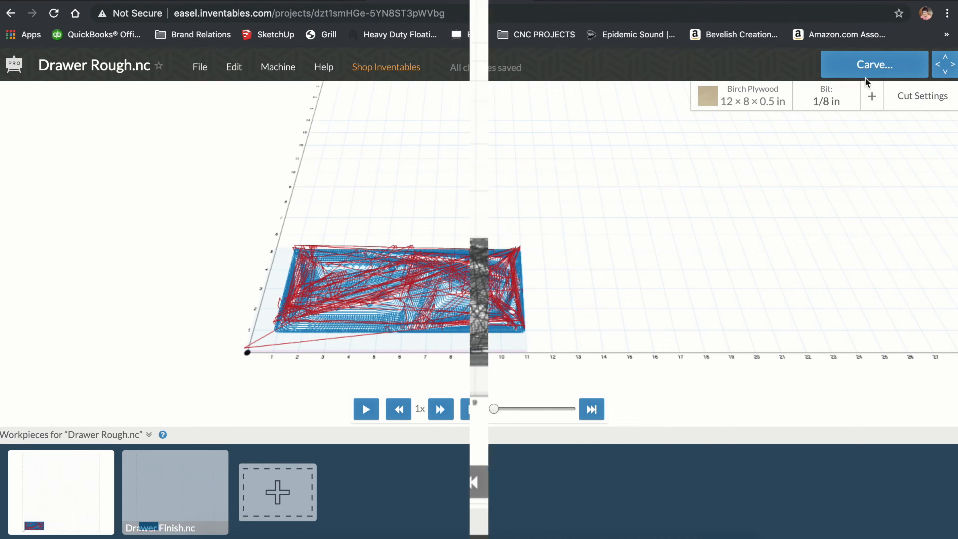